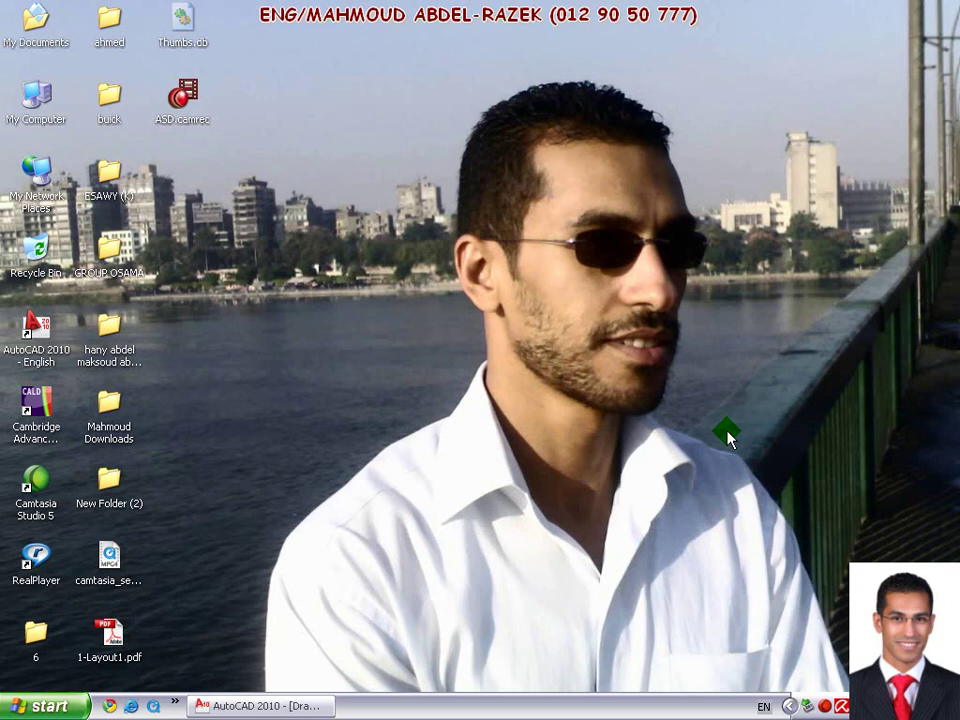
Open My Computer and browse to the AUTOCAD COURSES folder on Removable Disk (M:).
double_click(36, 108)
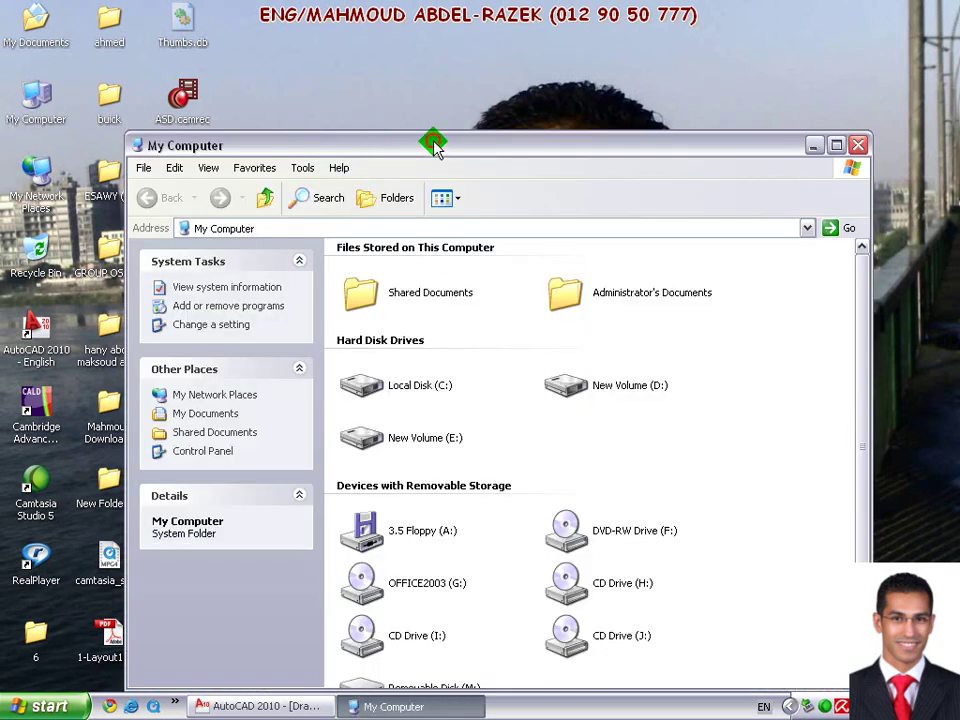
drag(433, 141, 433, 48)
scroll(455, 410, down, 1)
click(443, 545)
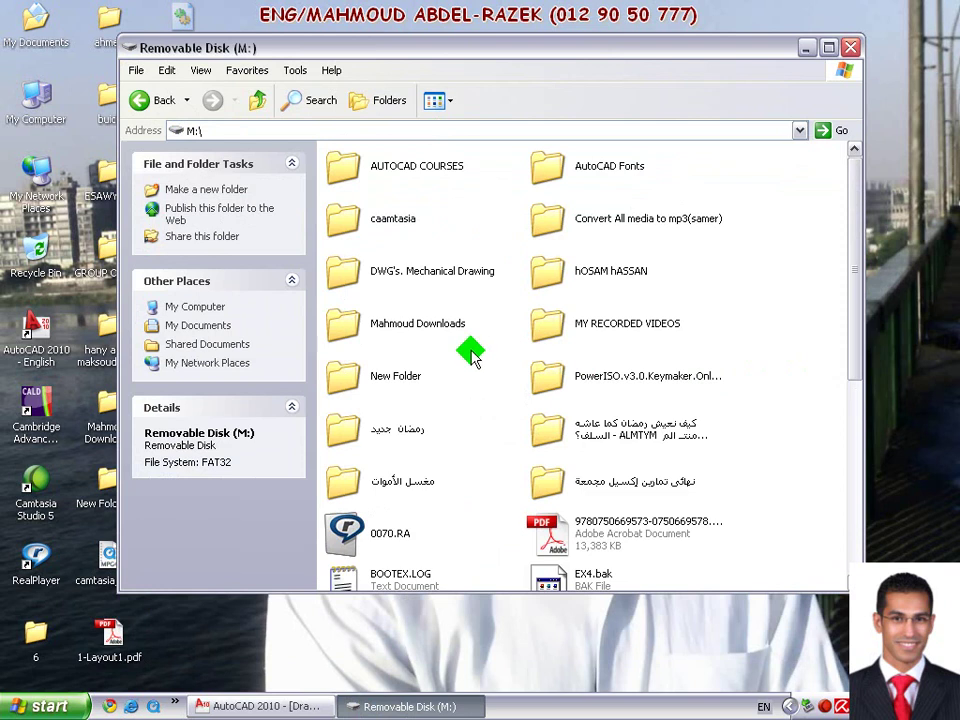
double_click(417, 170)
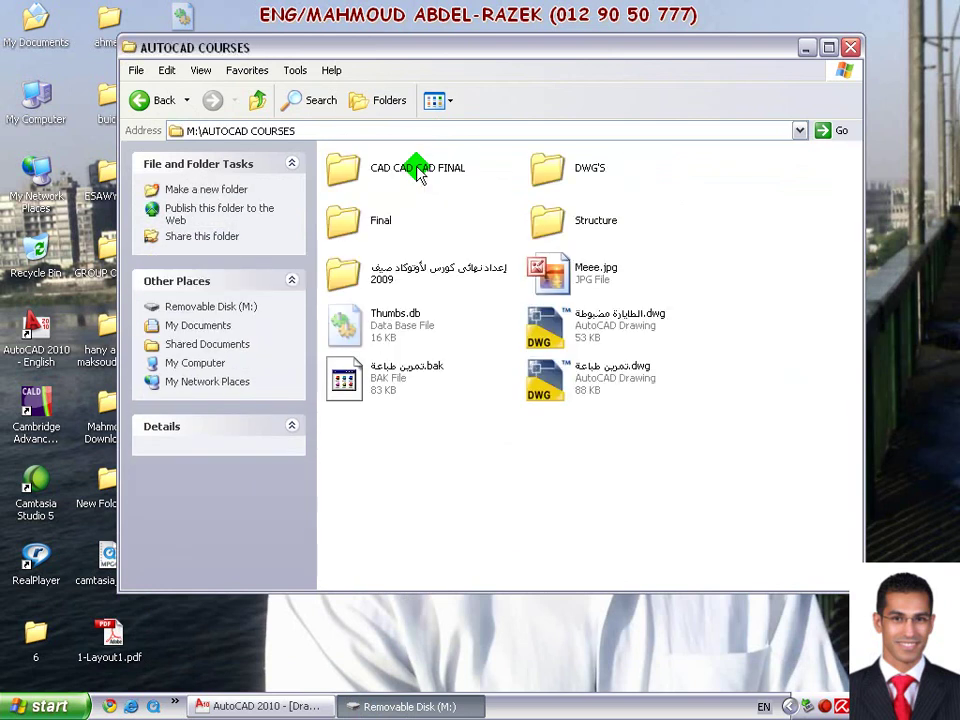
Select the Arabic-named 2009 course folder and show the AUTOCAD COURSES contents as thumbnails.
click(446, 274)
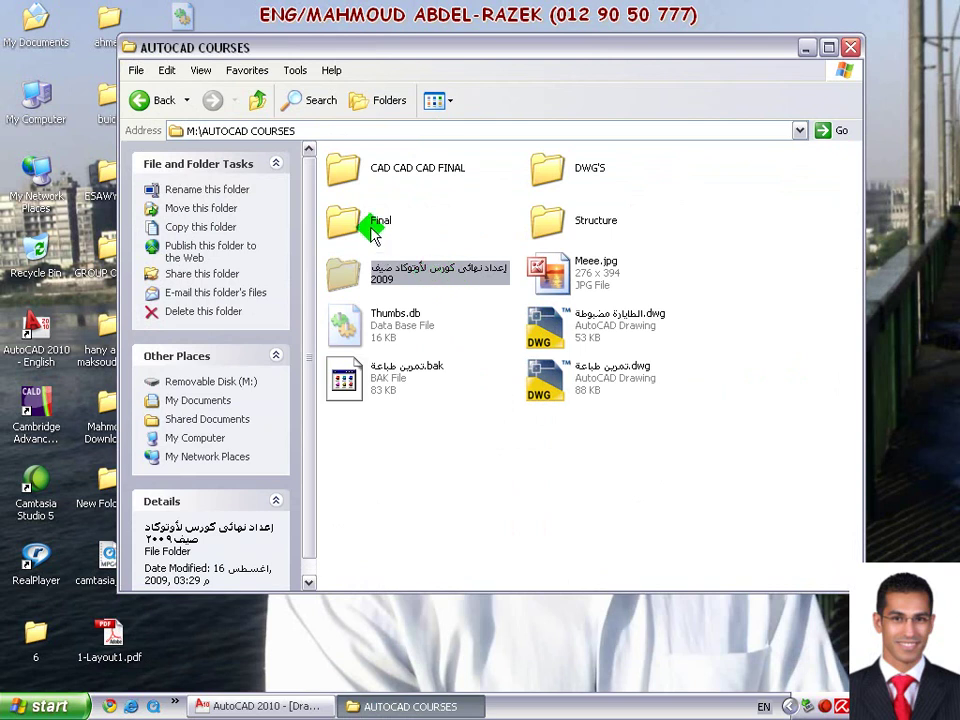
click(437, 101)
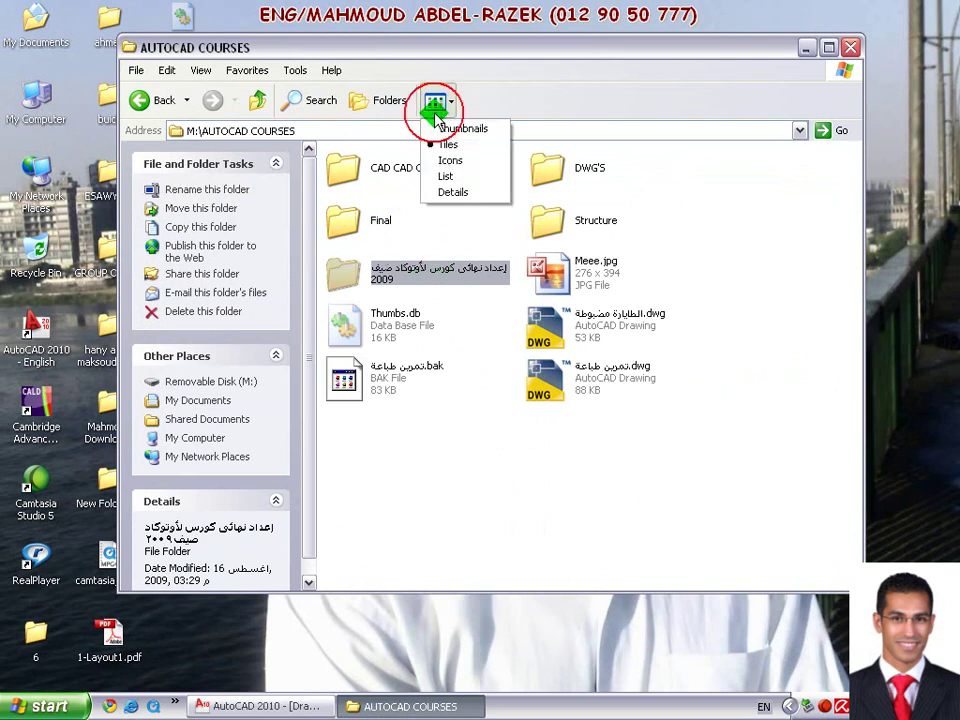
click(467, 126)
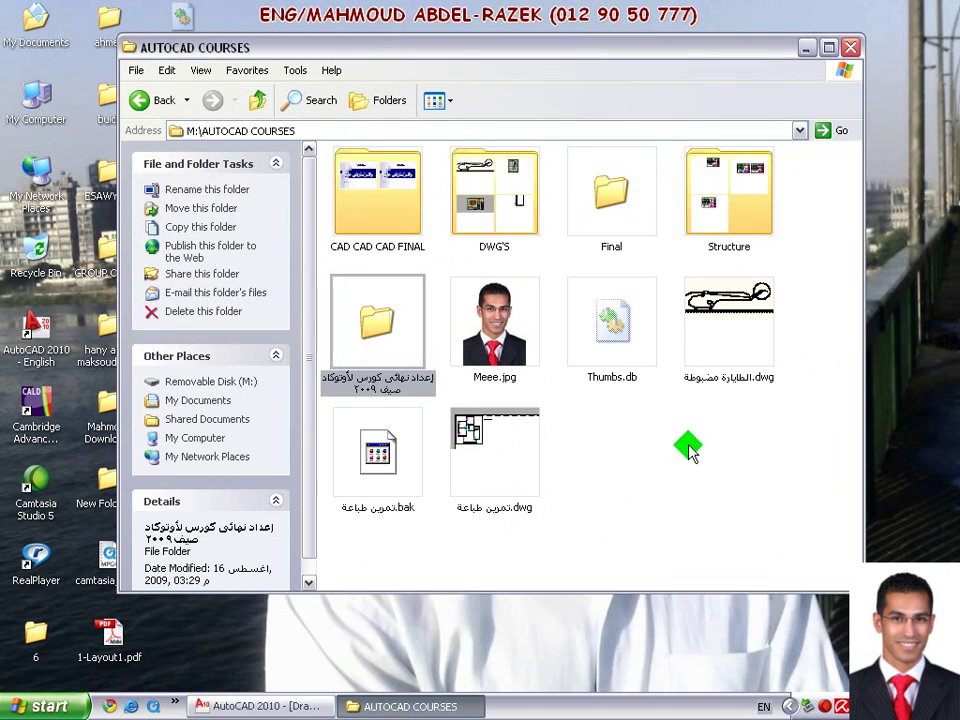
Look inside the CAD CAD CAD FINAL folder and return to AUTOCAD COURSES.
click(400, 228)
double_click(400, 228)
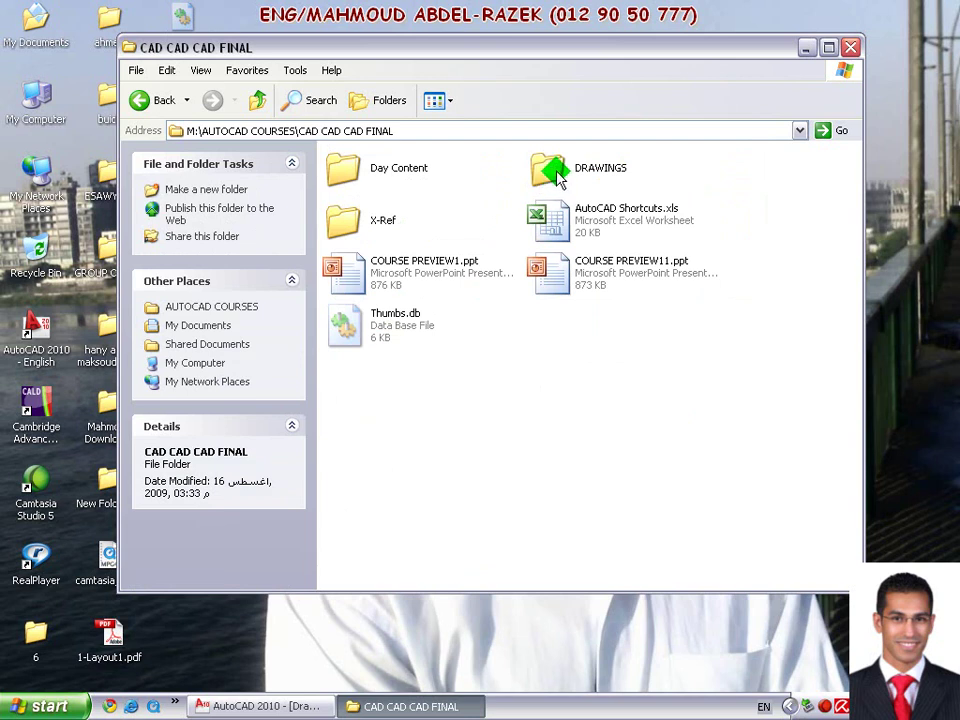
click(260, 101)
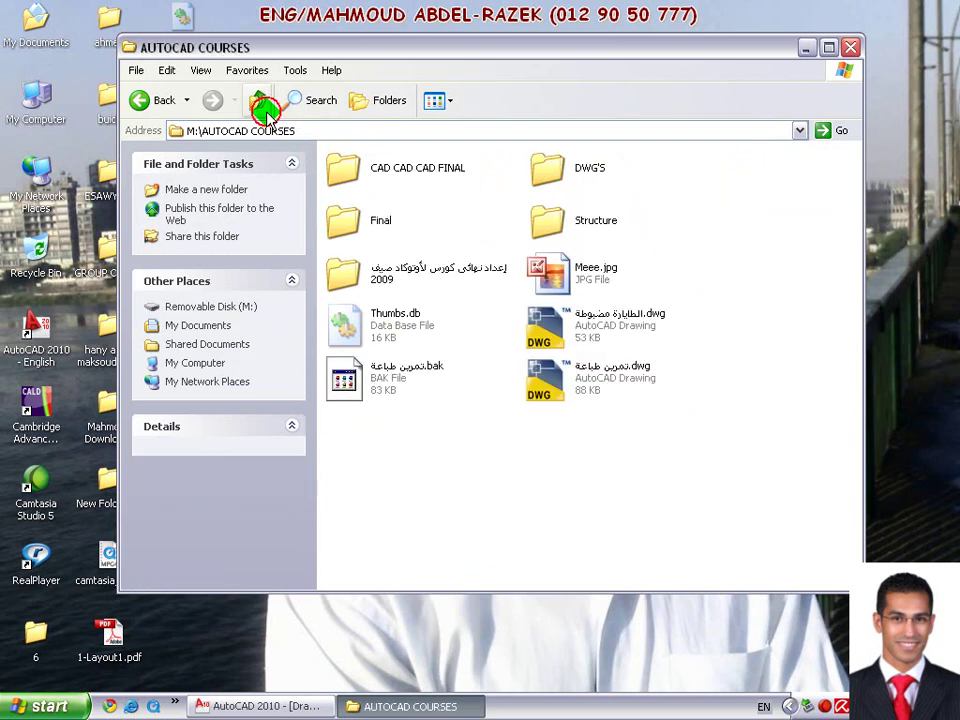
Open COURSE PREVIEW11.ppt from the Final\Power Ponit folder and dismiss the Camtasia Studio add-in welcome message.
double_click(379, 218)
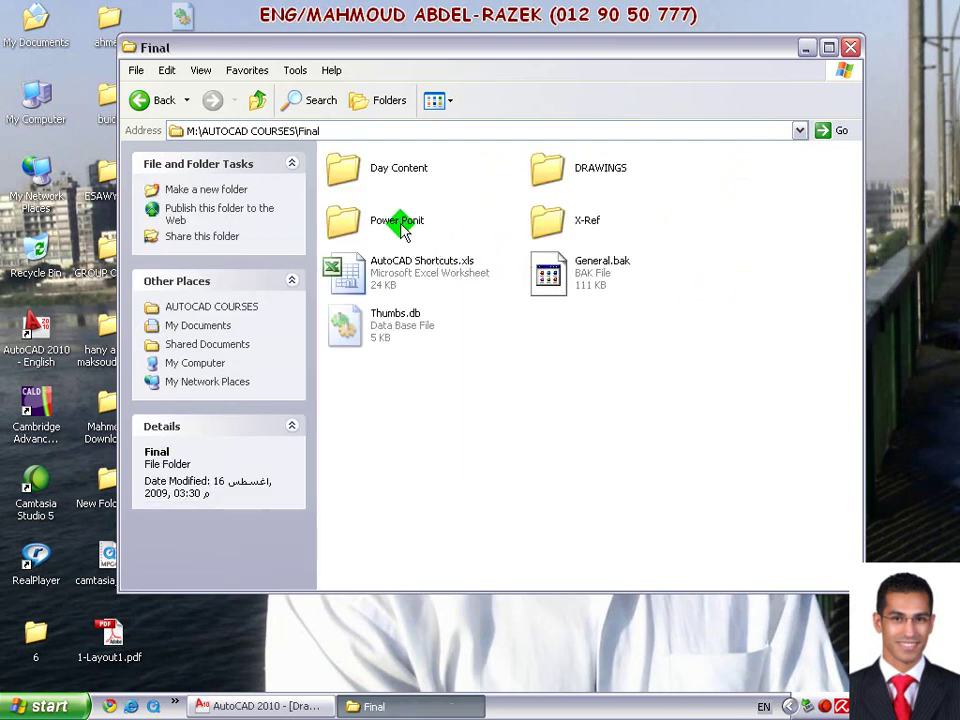
double_click(399, 221)
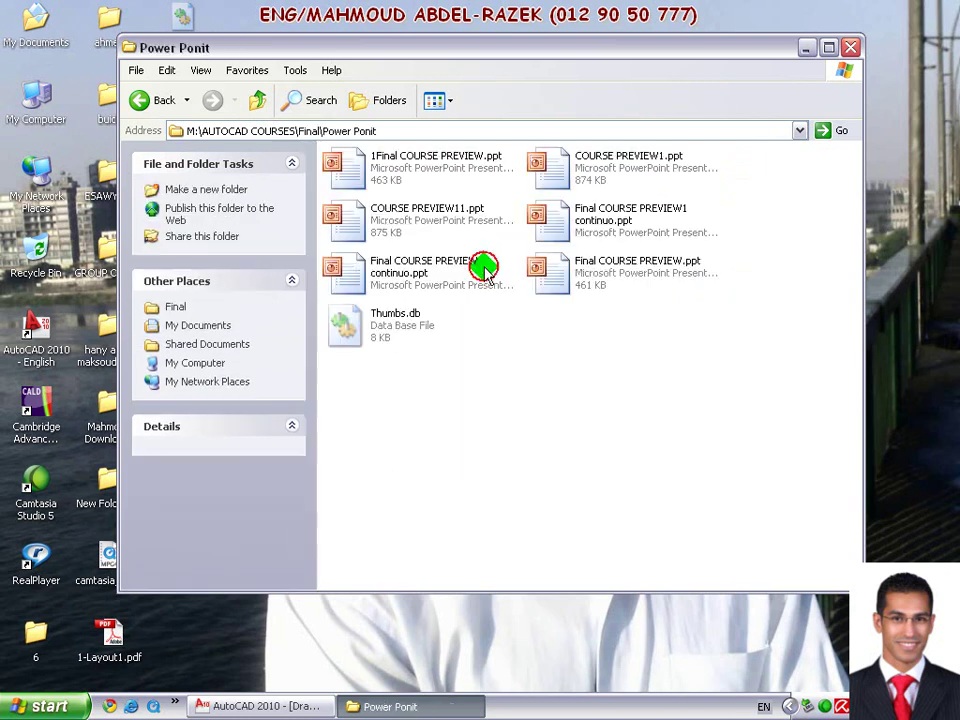
click(440, 216)
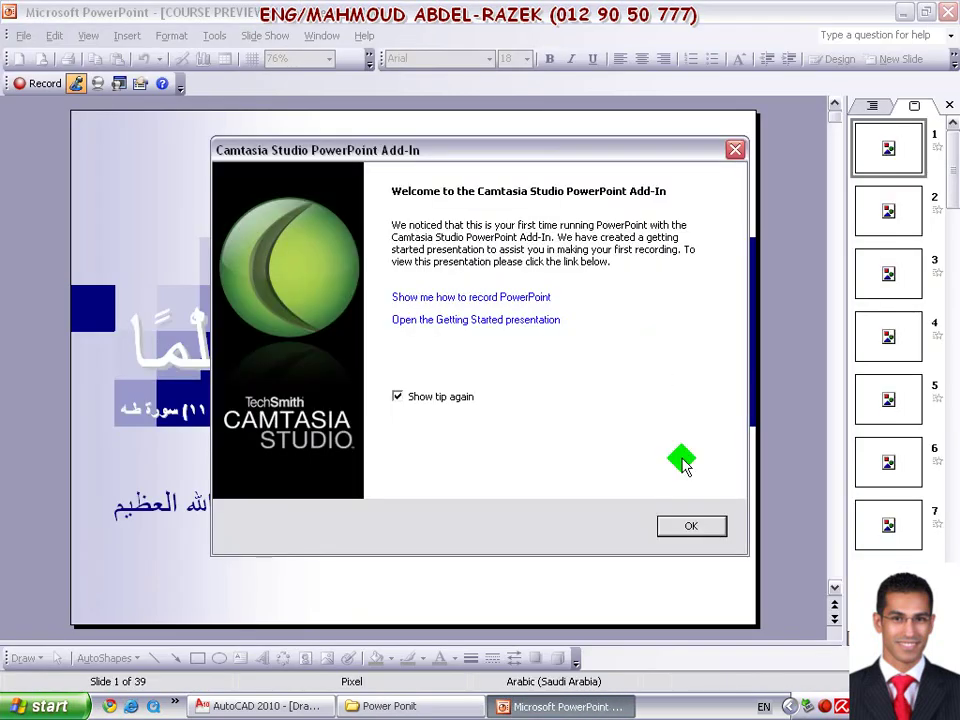
click(692, 528)
View slides 3, 4 and 5 of the course presentation and close PowerPoint.
click(876, 272)
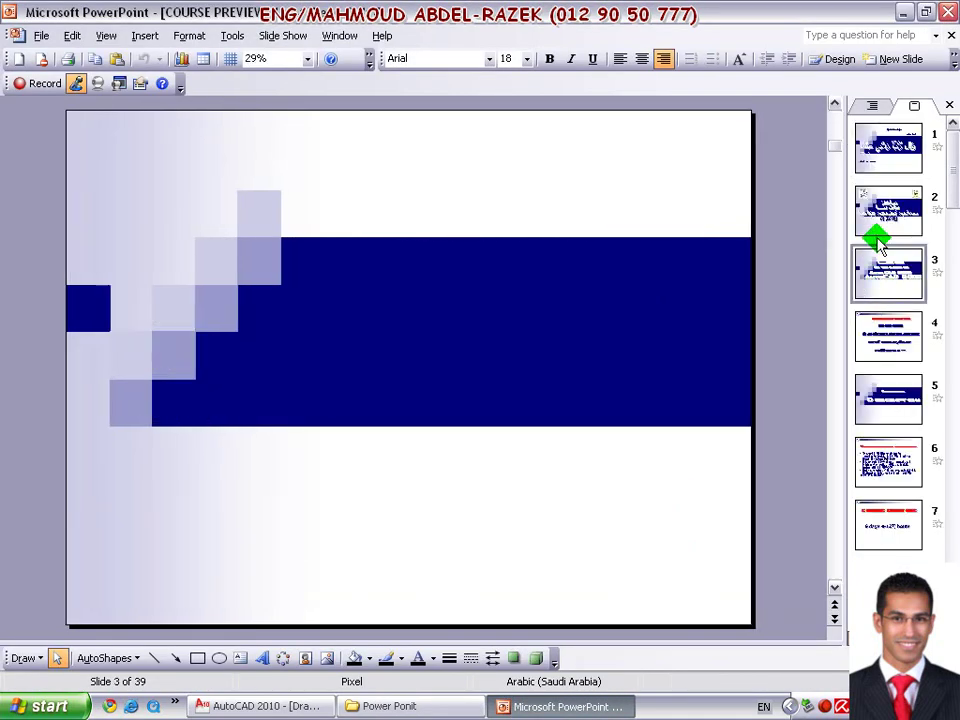
click(878, 318)
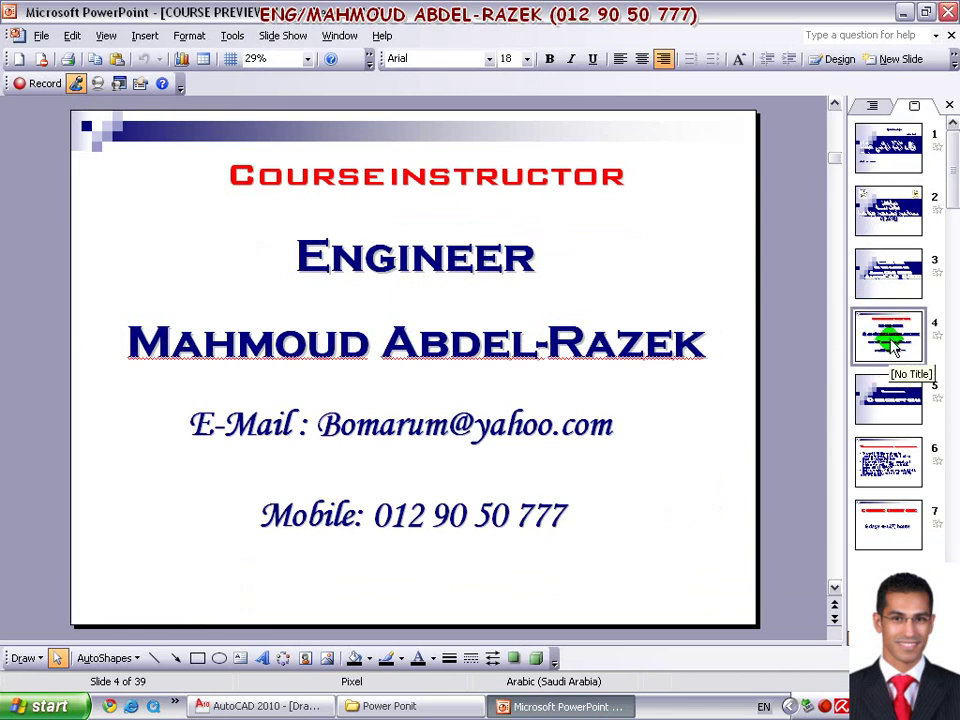
click(901, 393)
click(886, 338)
click(948, 12)
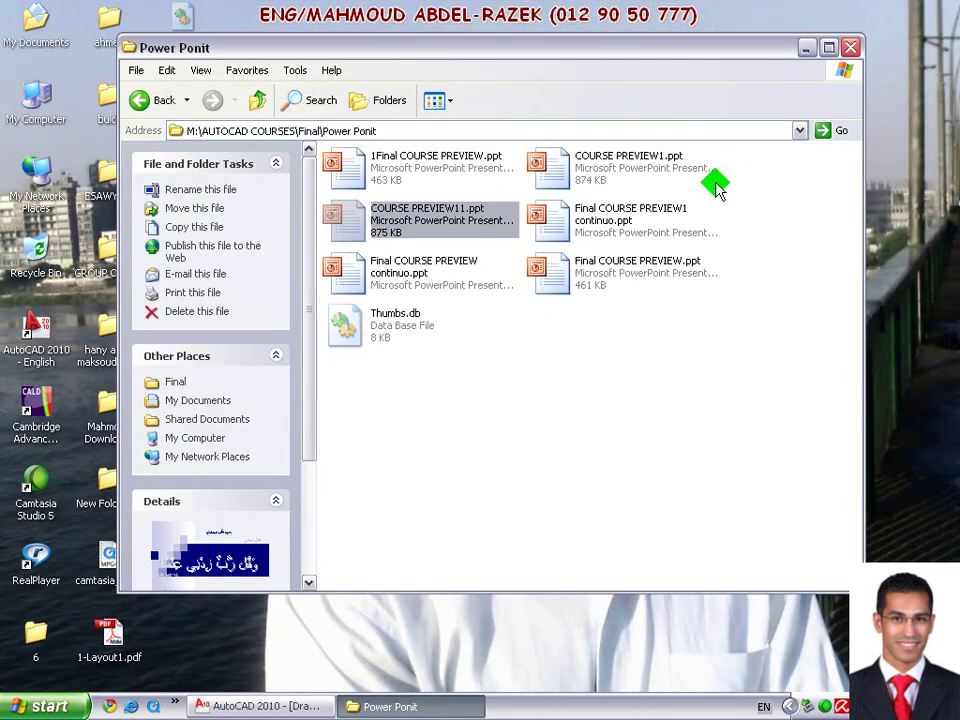
Close the Power Ponit folder window and switch to AutoCAD 2010.
click(850, 47)
right_click(490, 190)
click(522, 216)
key(alt+Tab)
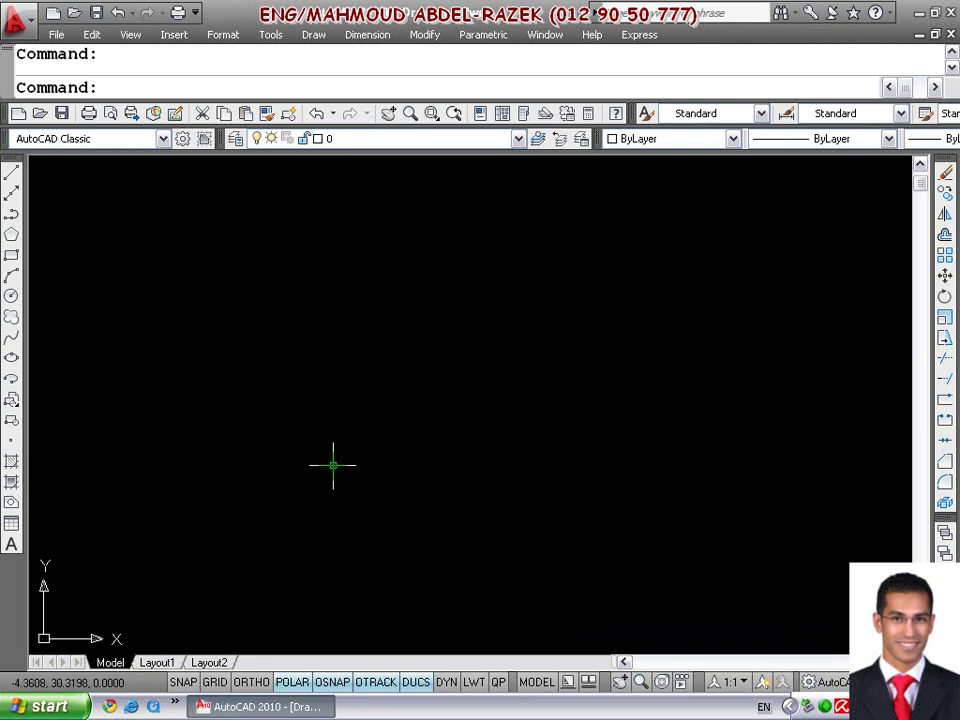
Start a multiline text box in the empty drawing area with a text height of 1.
text(mt)
key(Return)
click(341, 458)
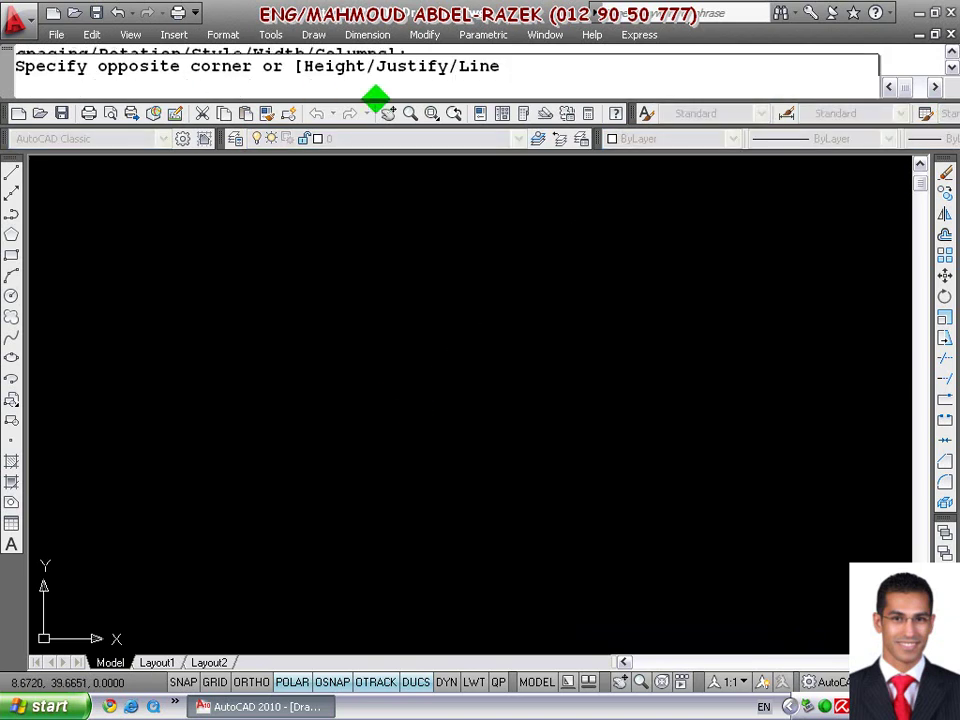
click(380, 264)
click(502, 300)
text(1)
key(Return)
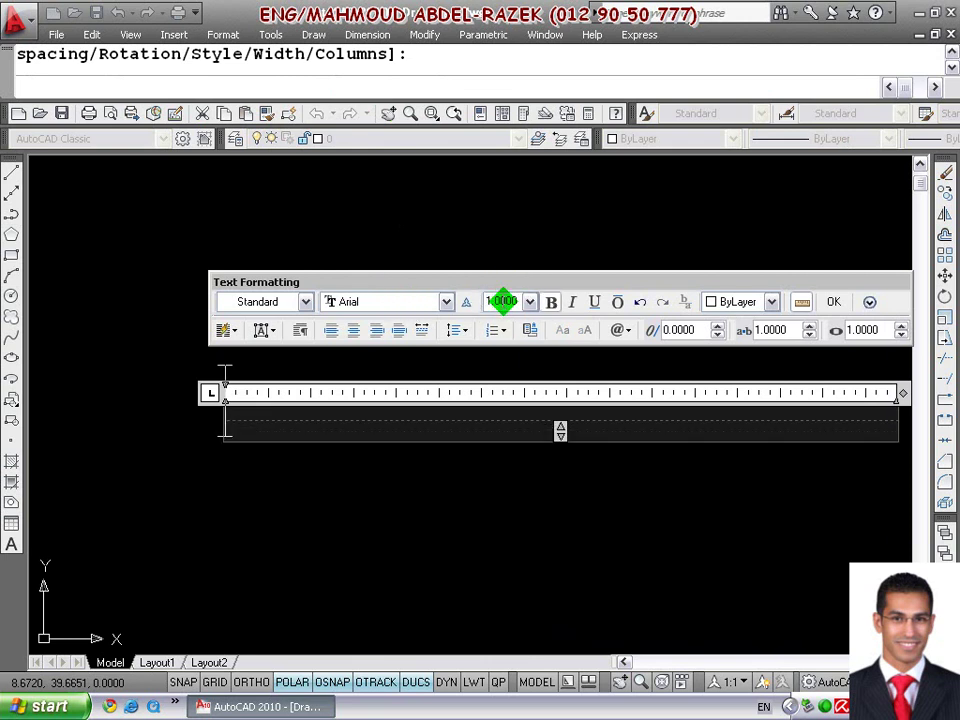
text(axes)
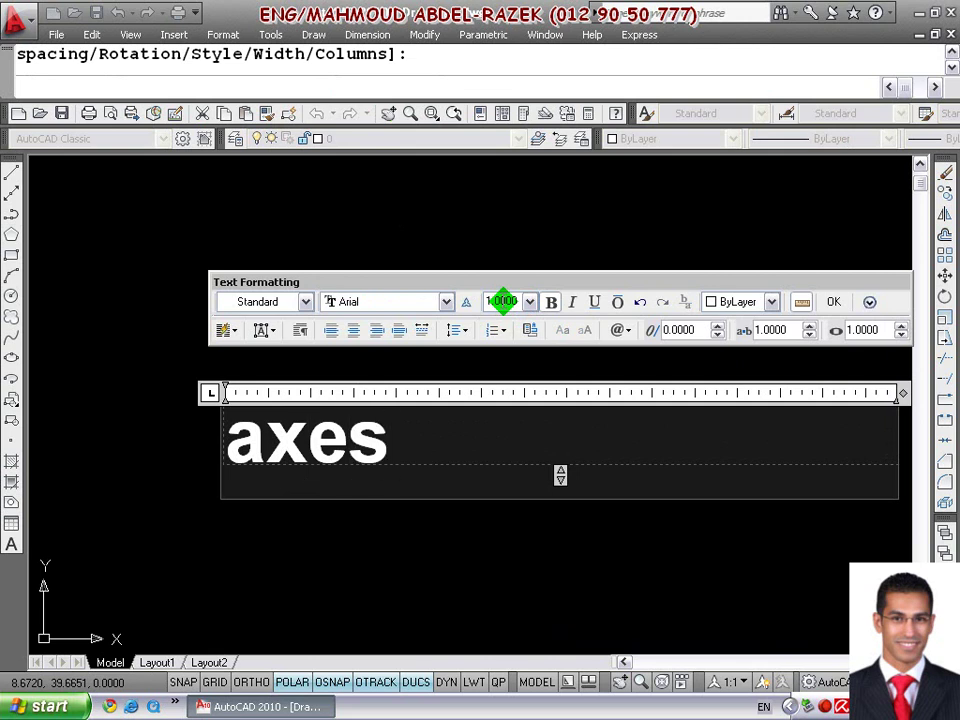
key(BackSpace)
key(BackSpace)
key(BackSpace)
key(BackSpace)
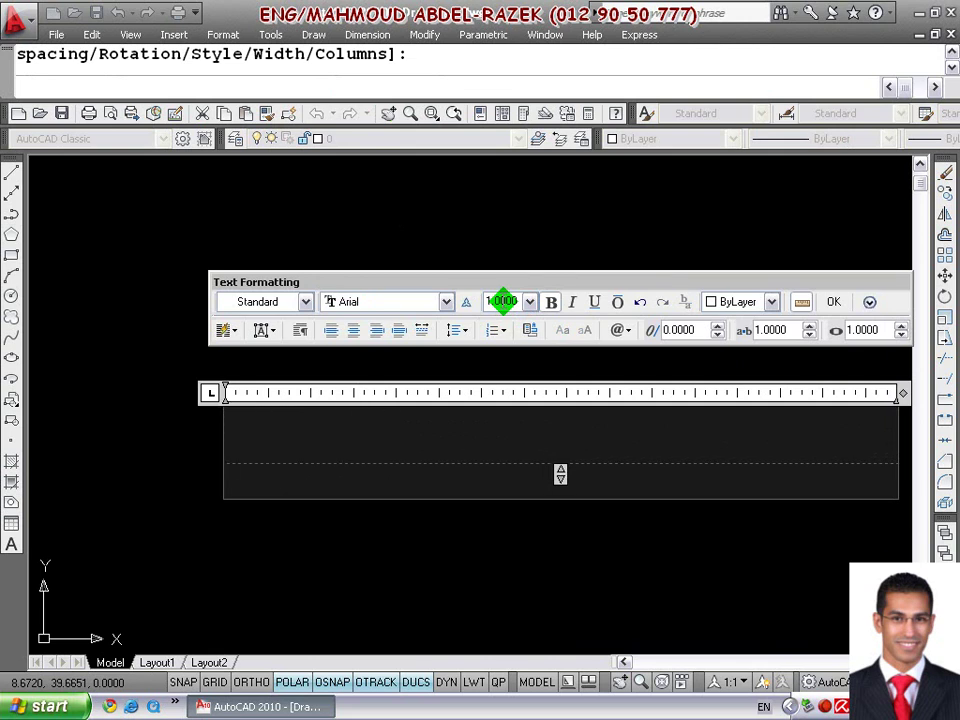
Enter AXES, TEXT and WALLS in capitals on separate lines of the multiline text.
text(AXES)
key(Return)
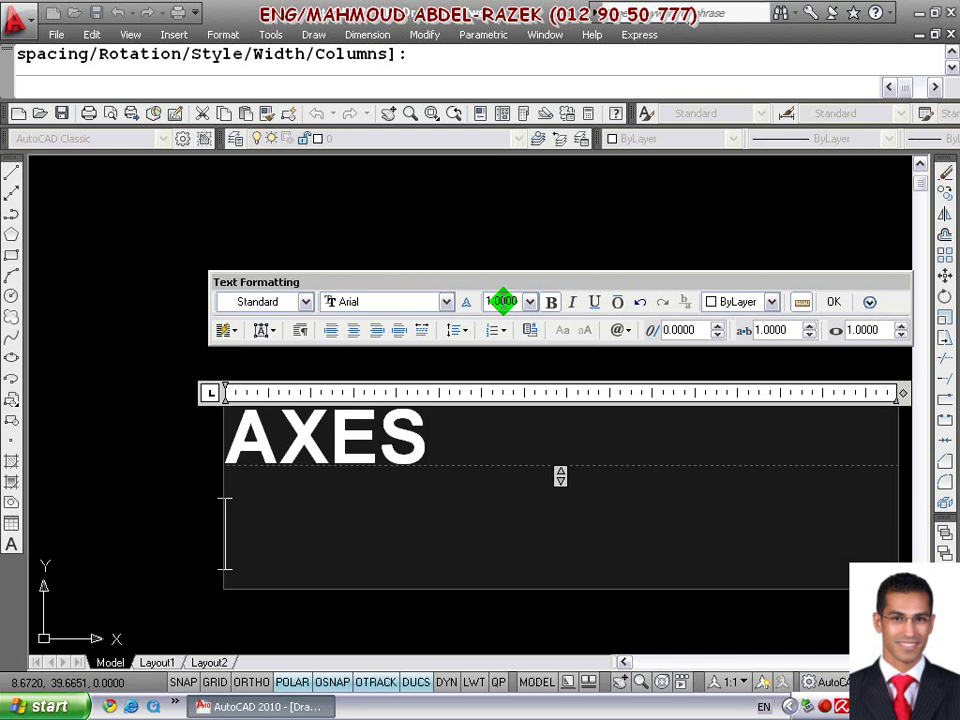
text(TEXT)
key(Return)
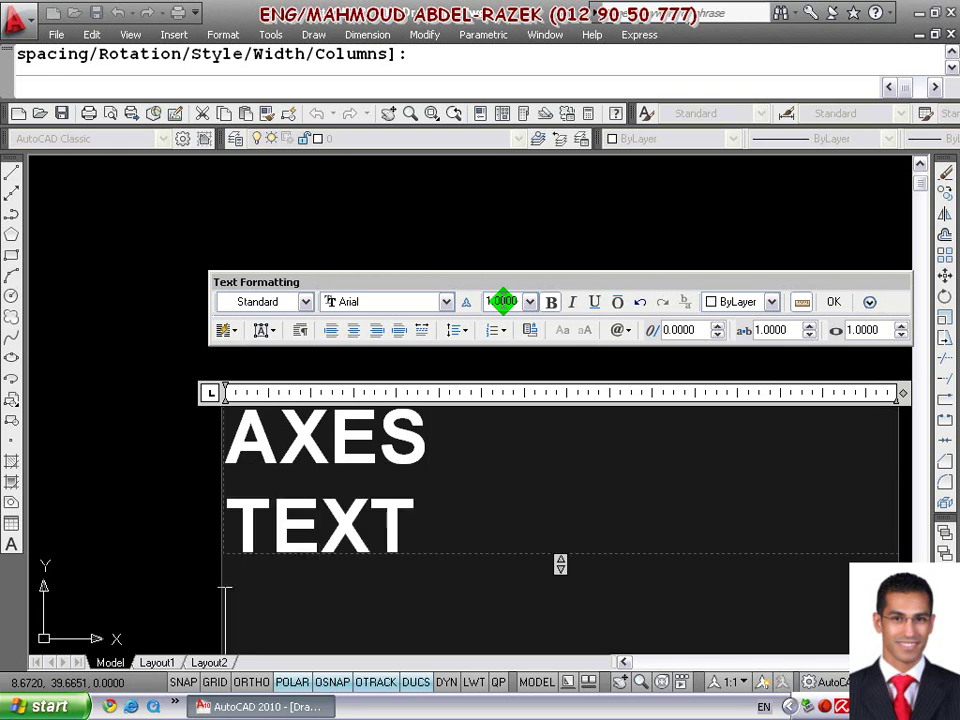
text(WALLS)
key(Return)
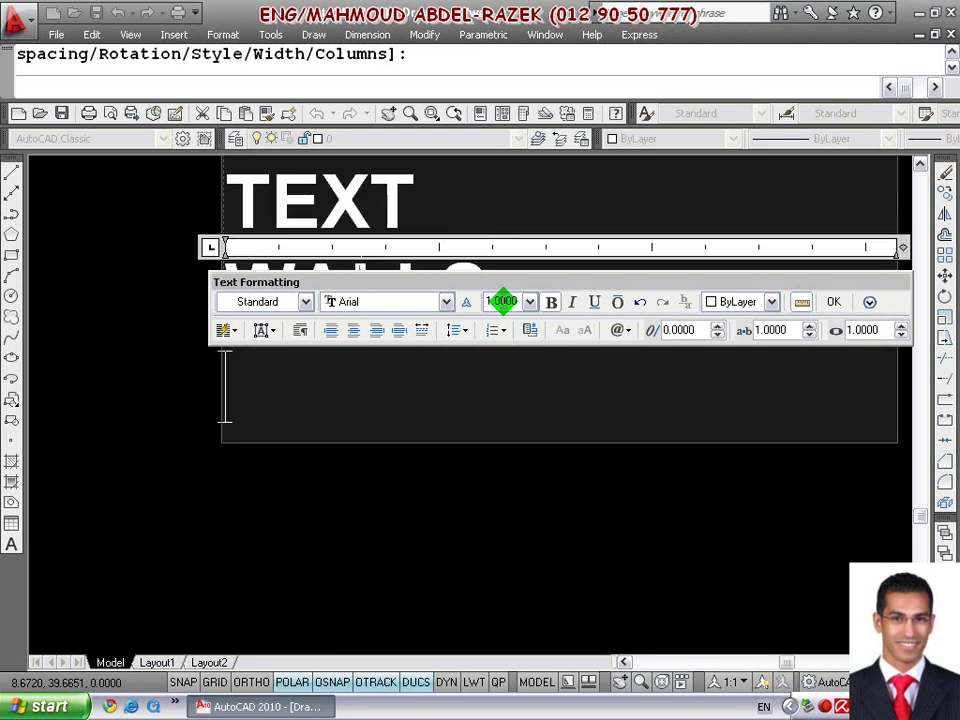
Add DIM, HATCH and DASHED as the following separate lines of the multiline text.
text(DIM)
key(Return)
text(HAR)
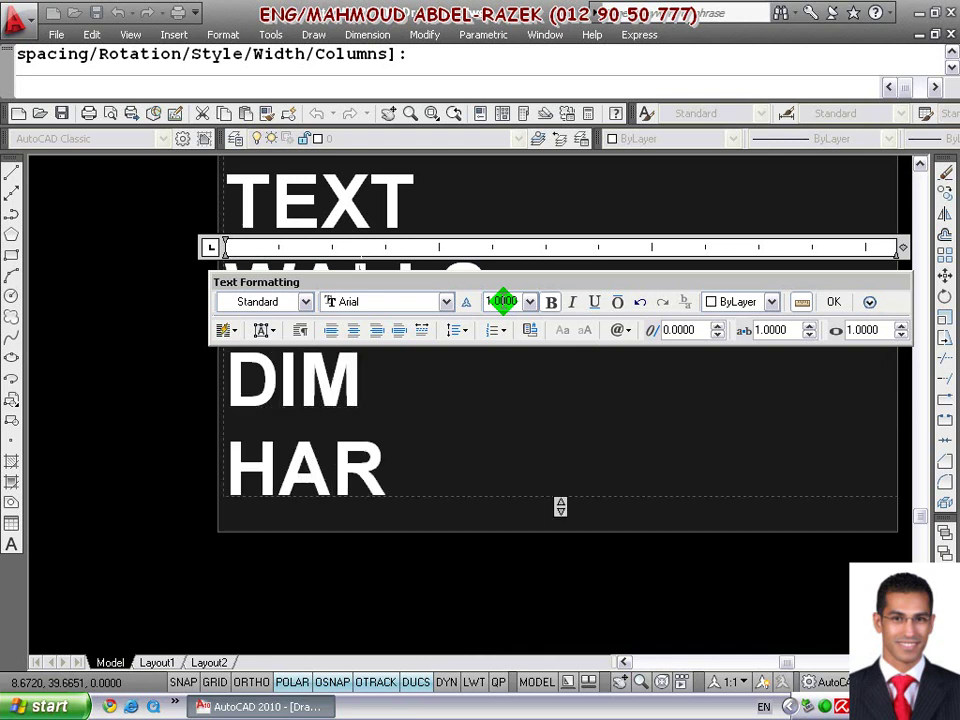
key(BackSpace)
text(TCH)
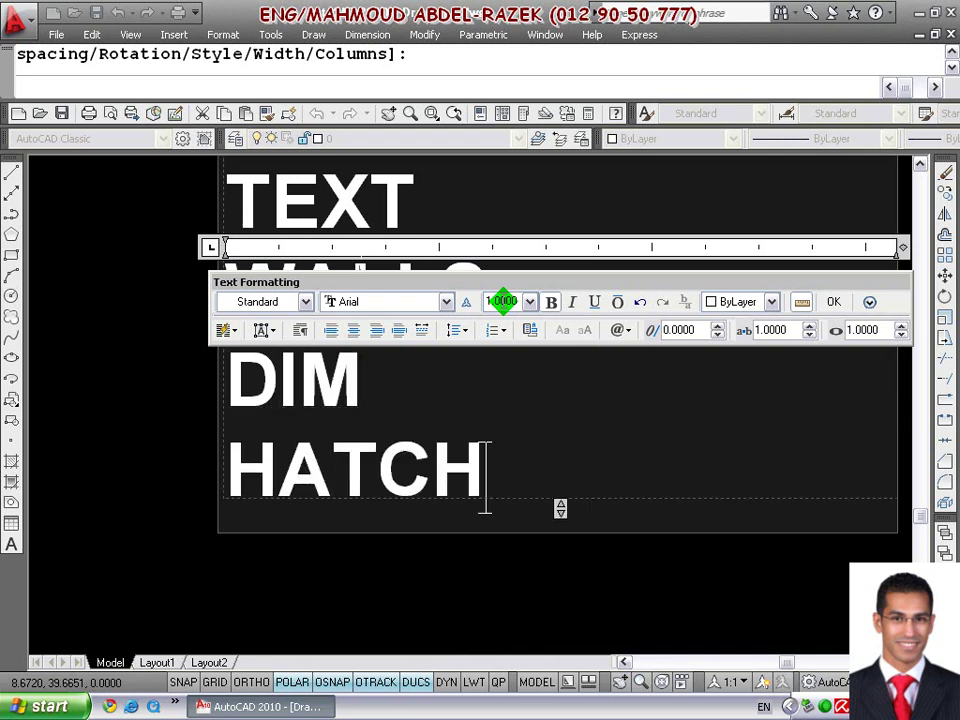
key(Return)
text(DASHED)
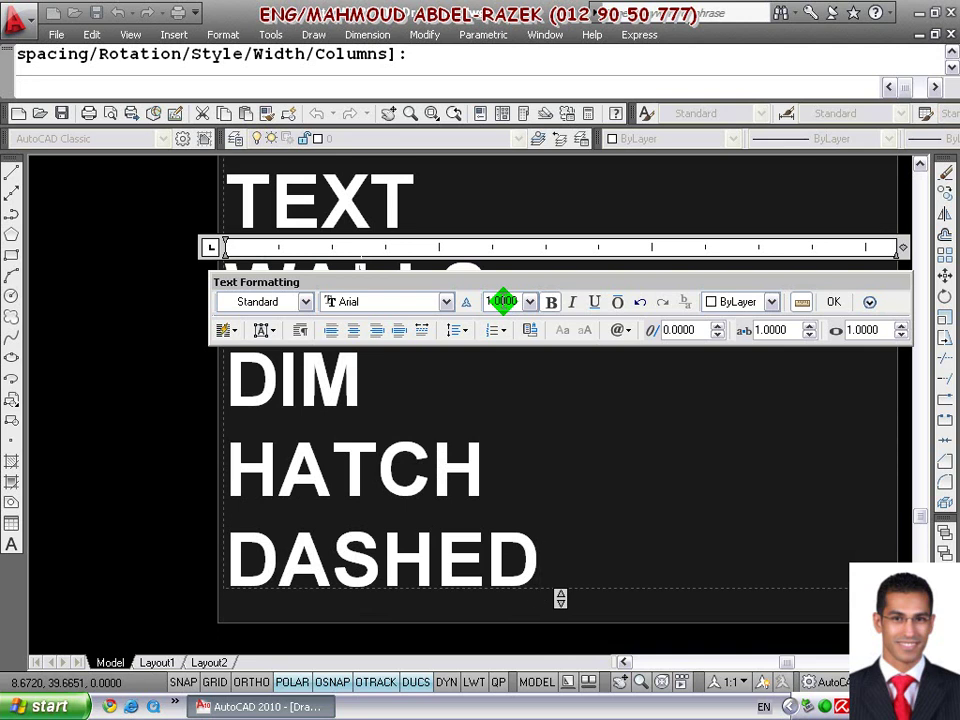
key(Return)
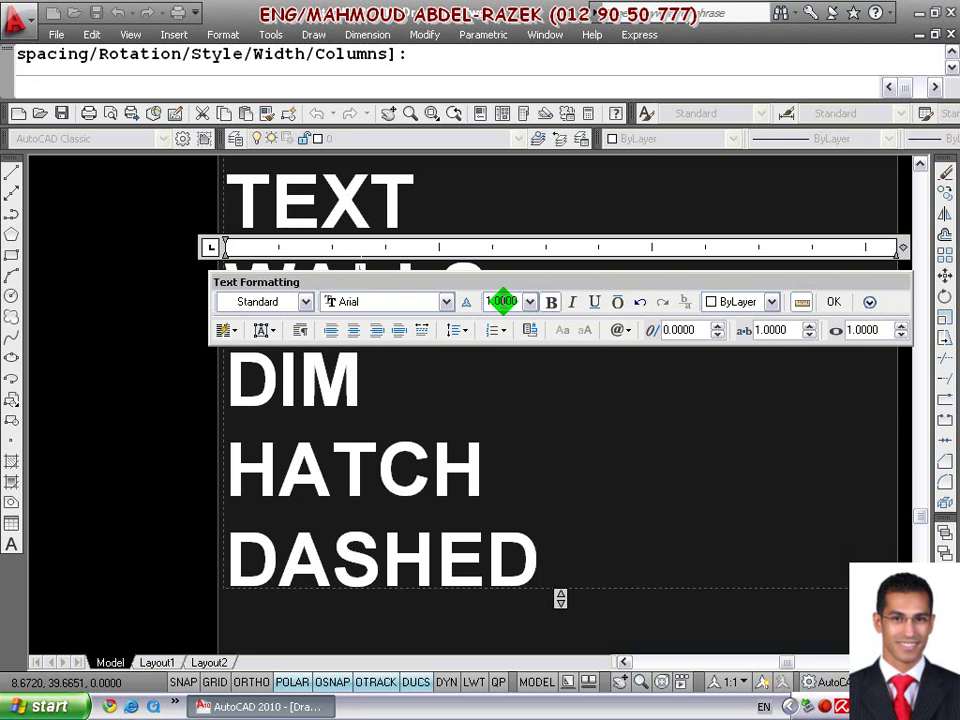
Finish the multiline text and zoom the drawing to its extents.
scroll(352, 232, down, 2)
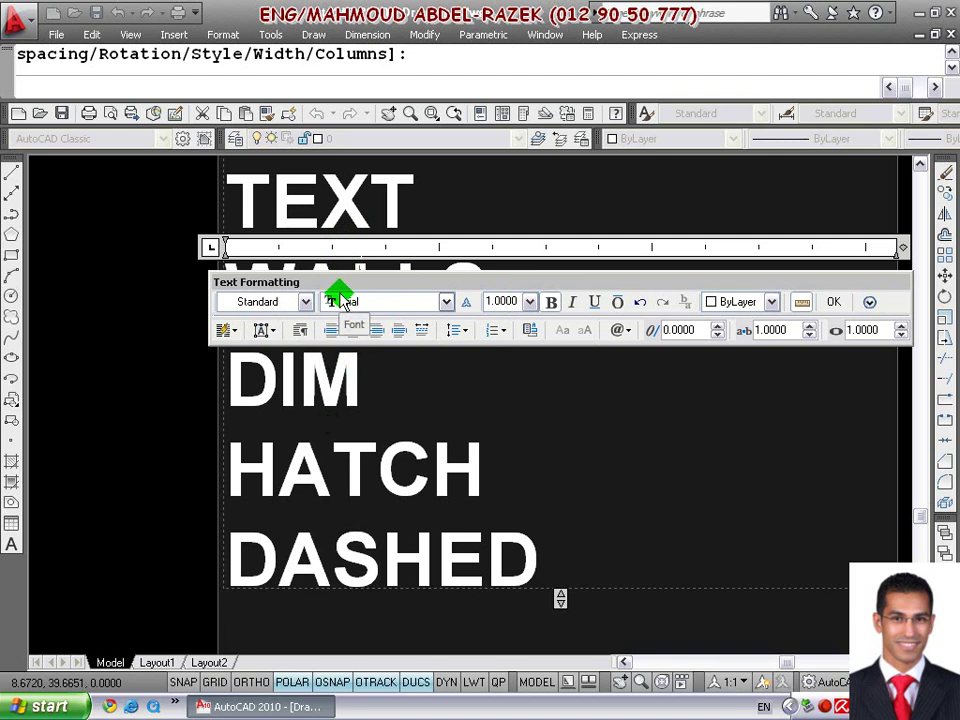
drag(345, 283, 381, 233)
drag(917, 525, 919, 464)
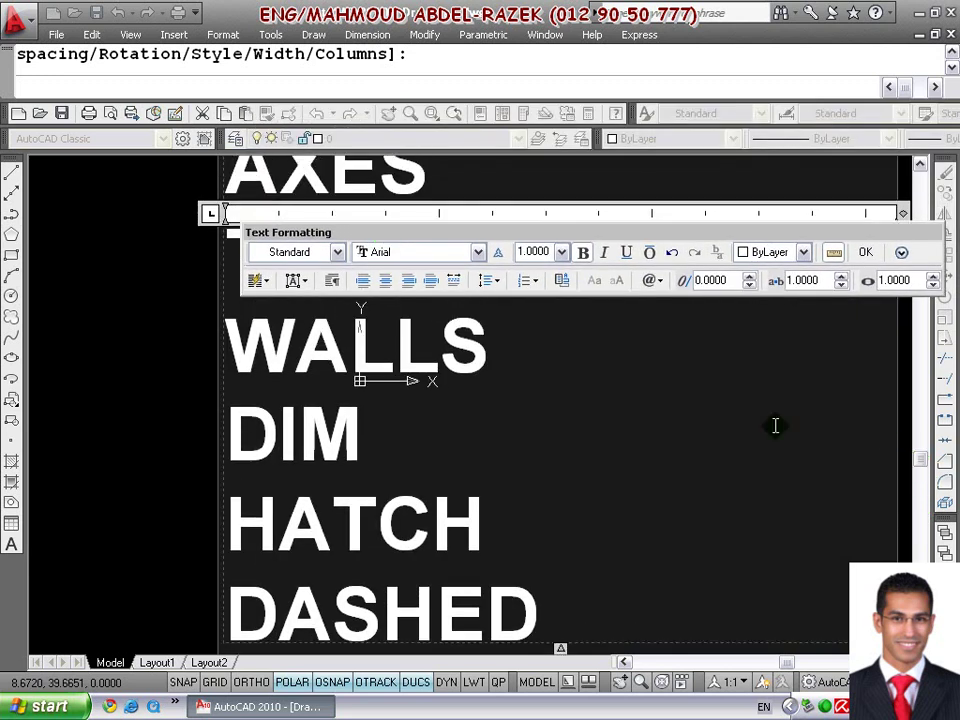
click(868, 250)
text(z)
key(Return)
text(e)
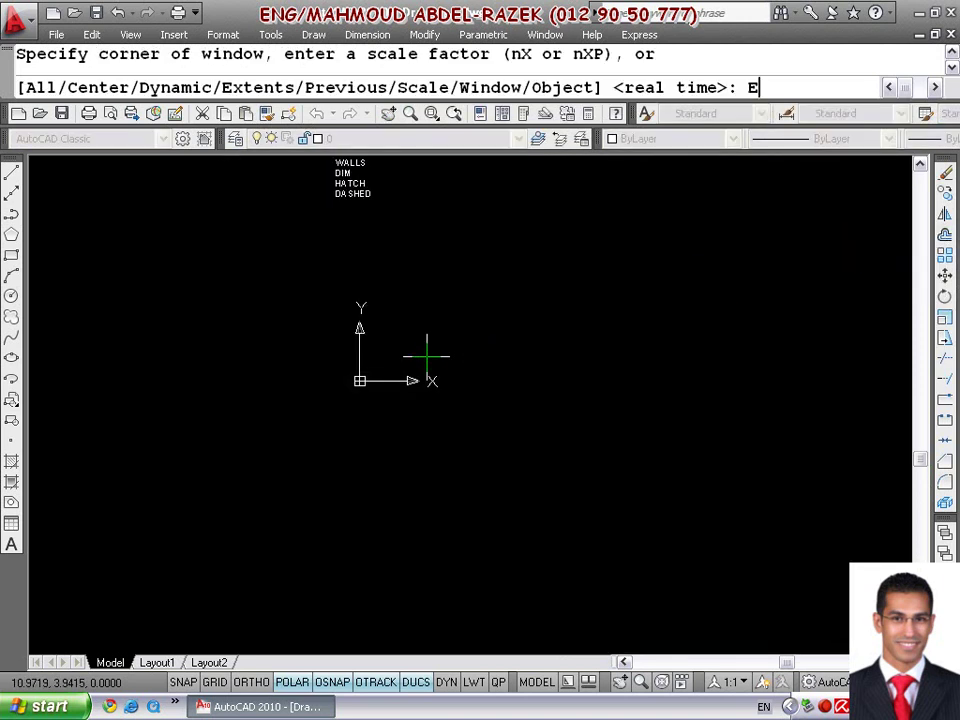
key(Return)
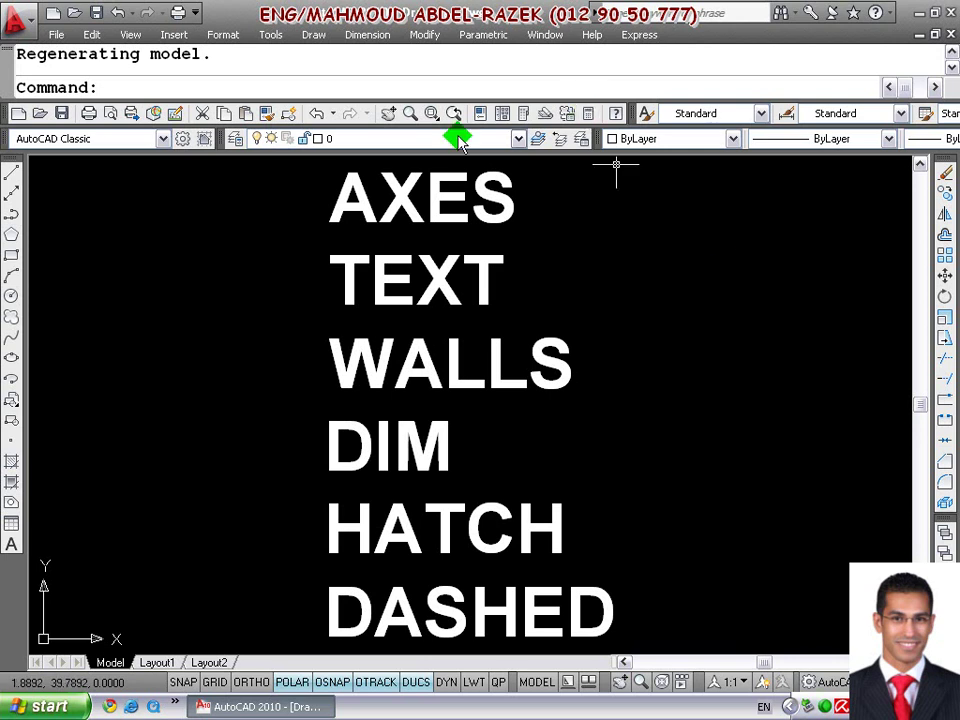
click(304, 139)
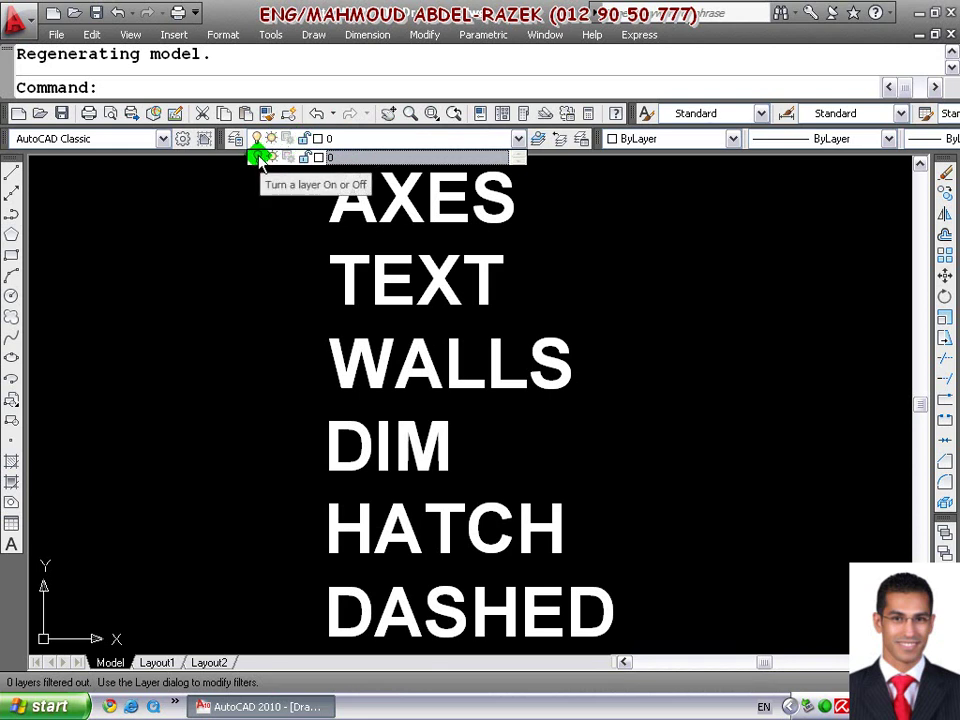
click(253, 219)
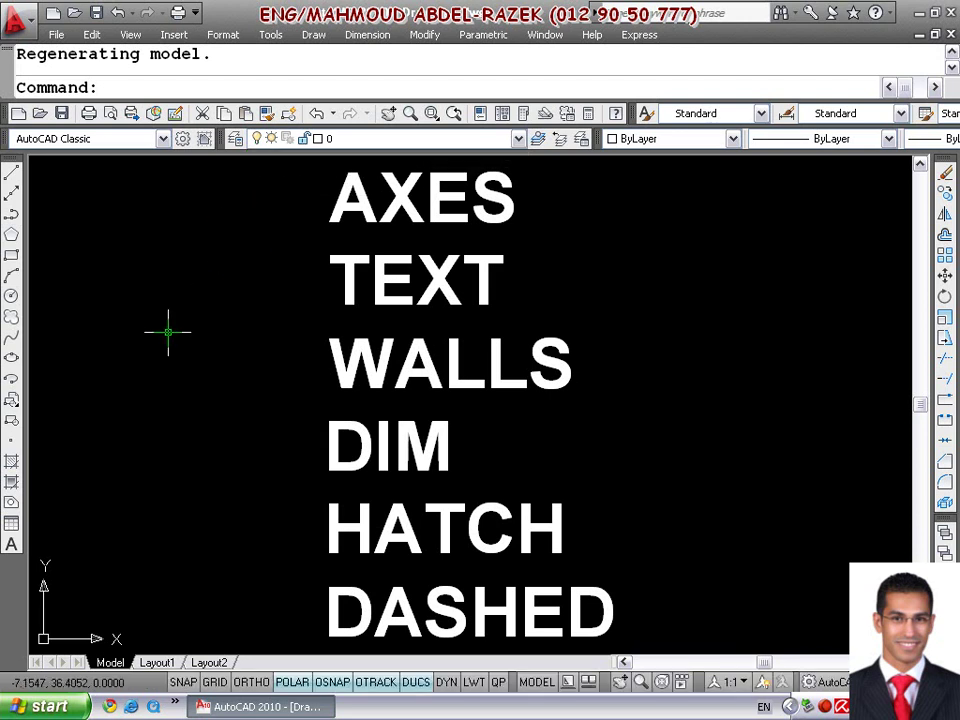
click(250, 240)
click(214, 308)
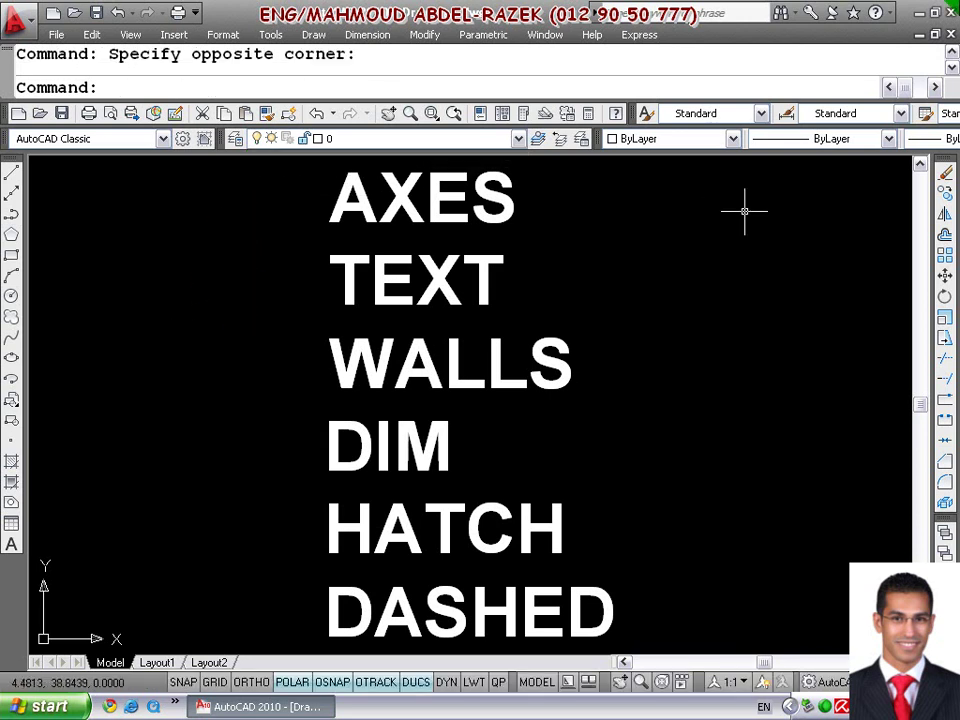
Minimize the drawing program and open Removable Disk (M:) from My Computer.
click(925, 14)
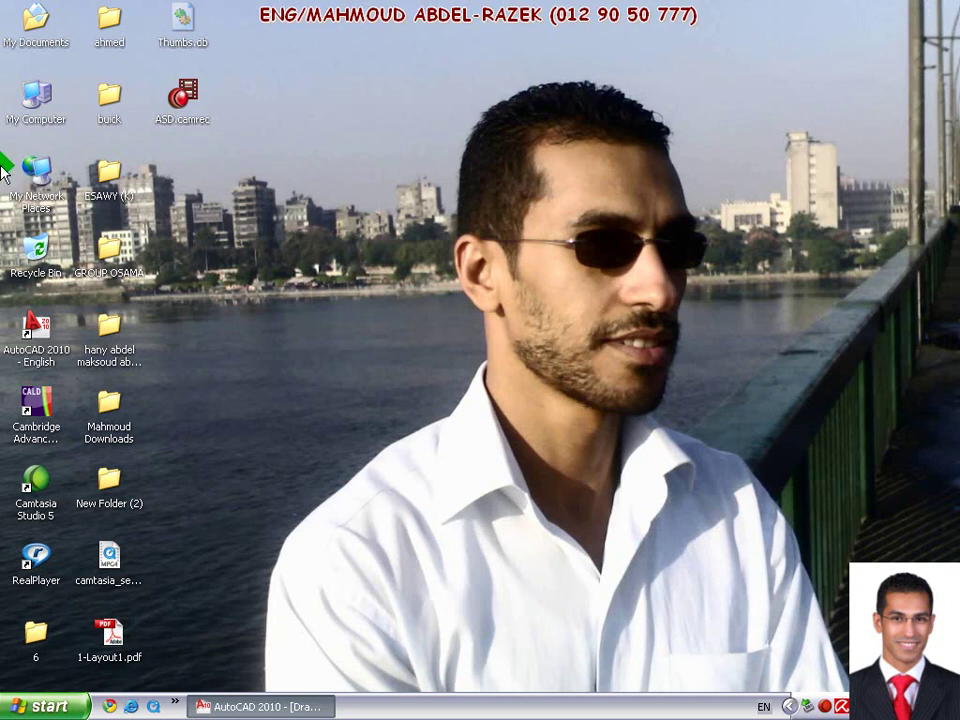
double_click(37, 104)
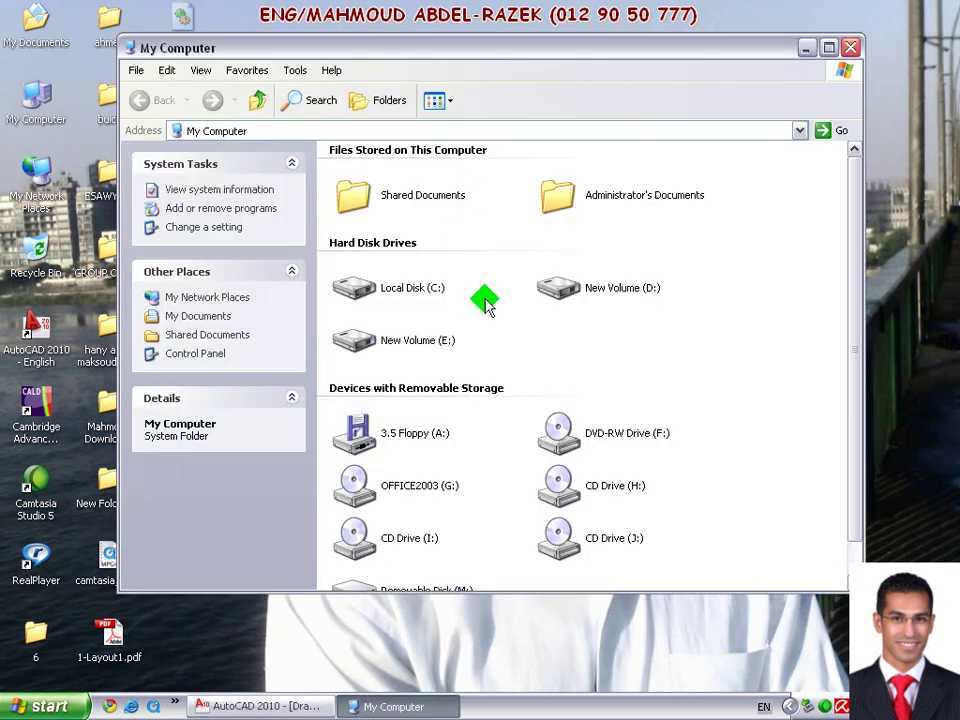
scroll(485, 315, down, 2)
double_click(424, 546)
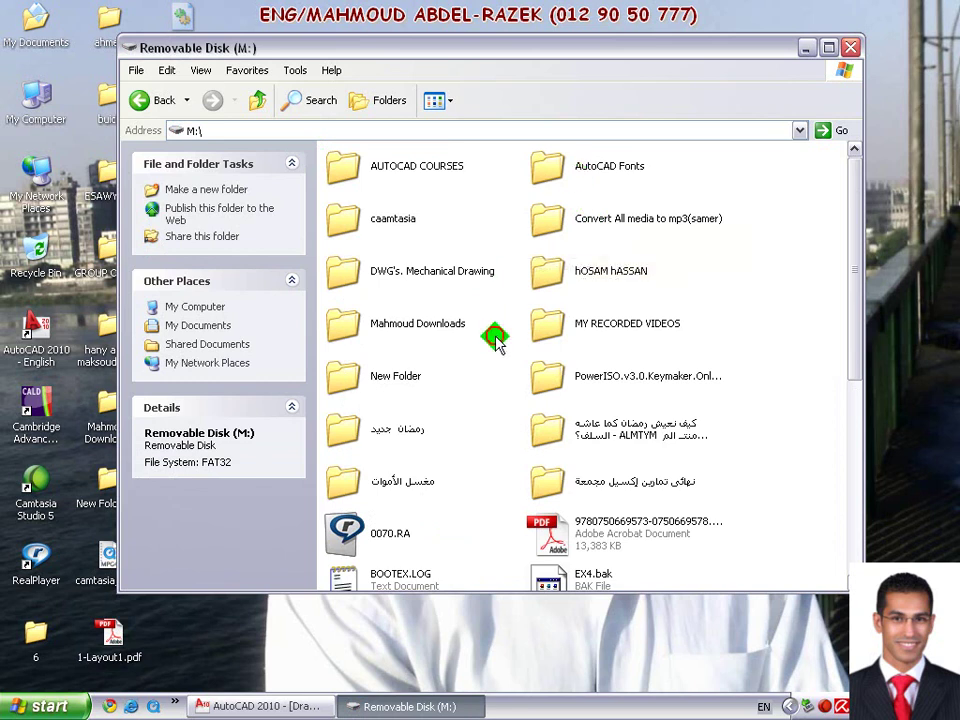
Display the contents of drive M: as thumbnails and look through its folders and files.
scroll(491, 372, down, 3)
scroll(491, 373, down, 5)
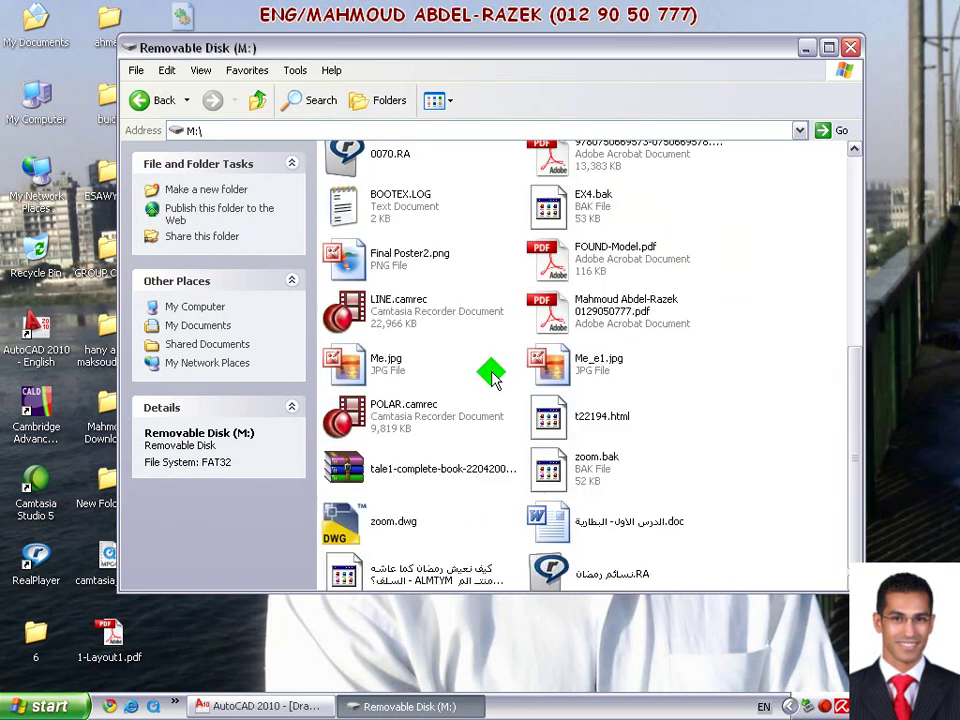
click(438, 101)
click(450, 127)
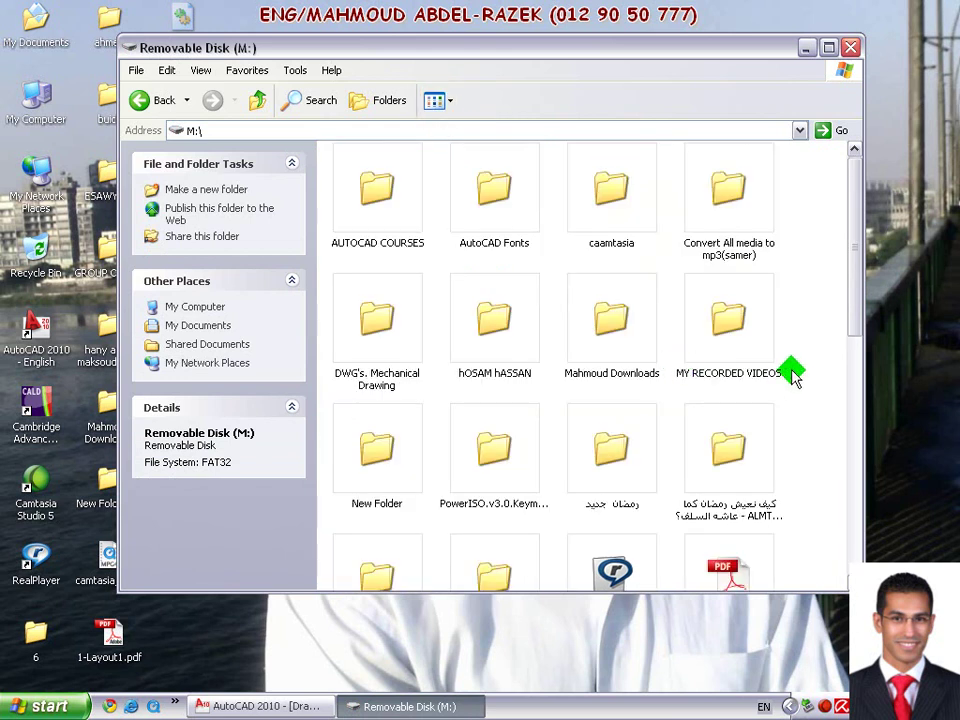
scroll(786, 375, down, 5)
scroll(786, 380, down, 1)
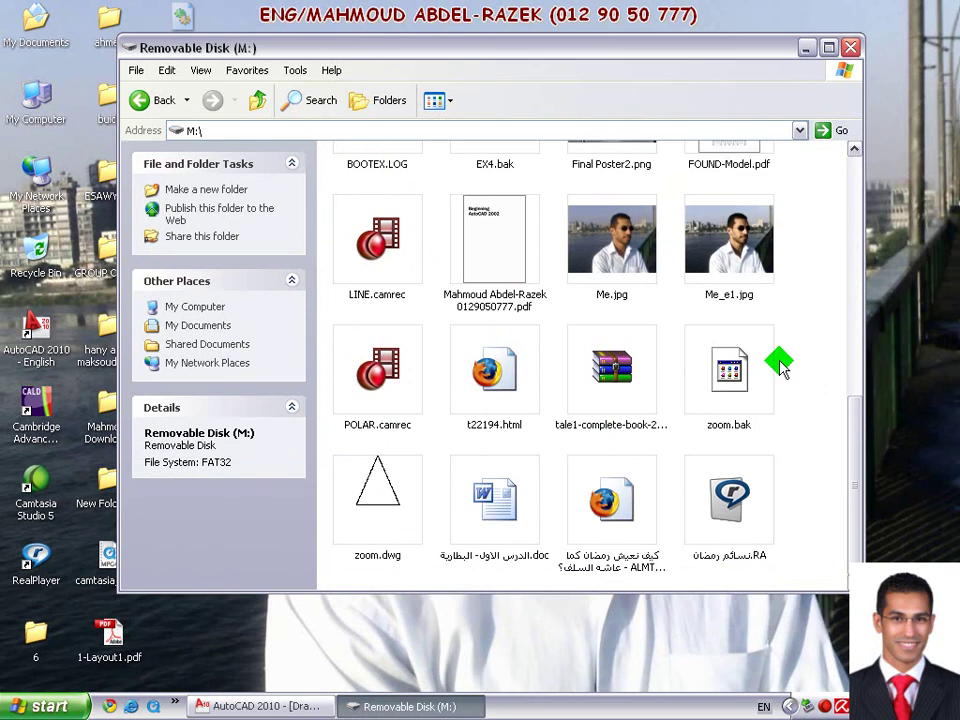
scroll(784, 375, up, 10)
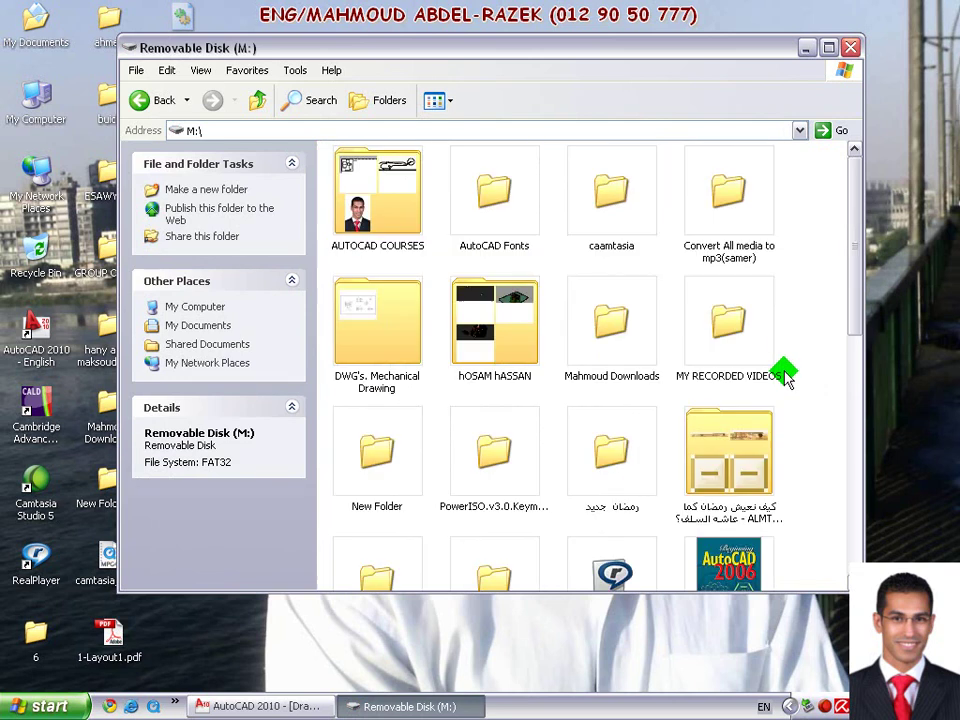
Check the contents of the DWG's. Mechanical Drawing folder, return to drive M: and move the window clear of the desktop icons.
click(407, 222)
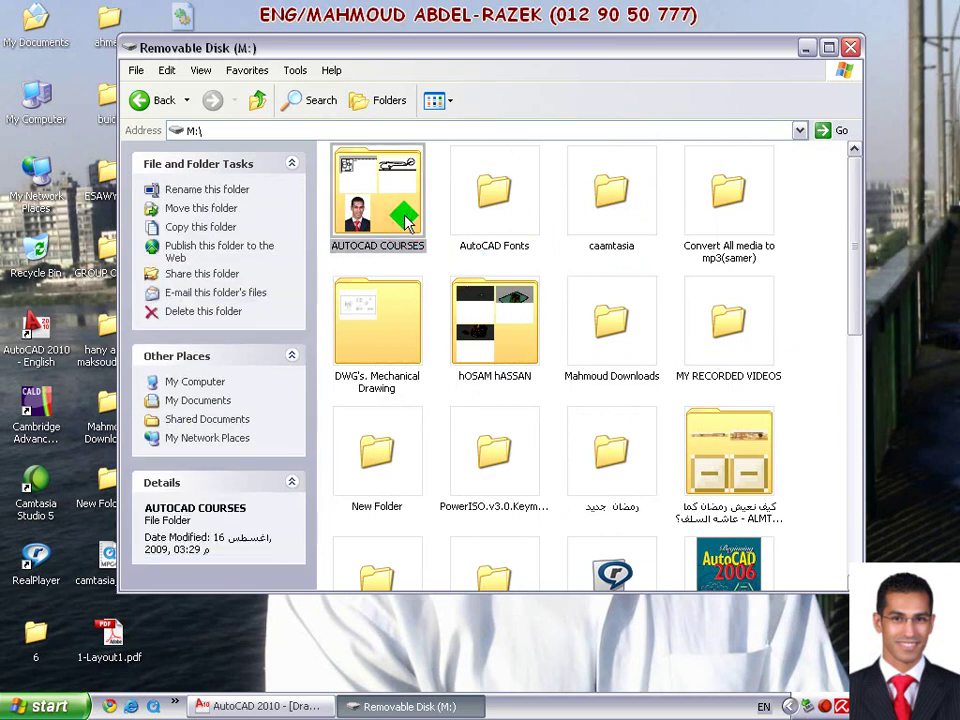
double_click(397, 320)
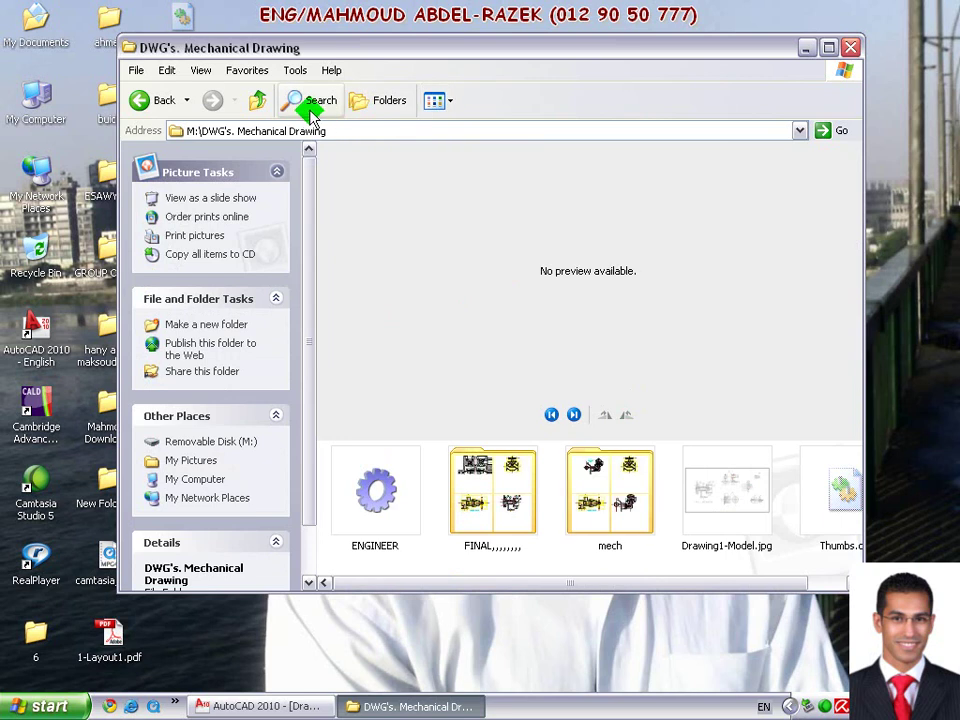
click(255, 104)
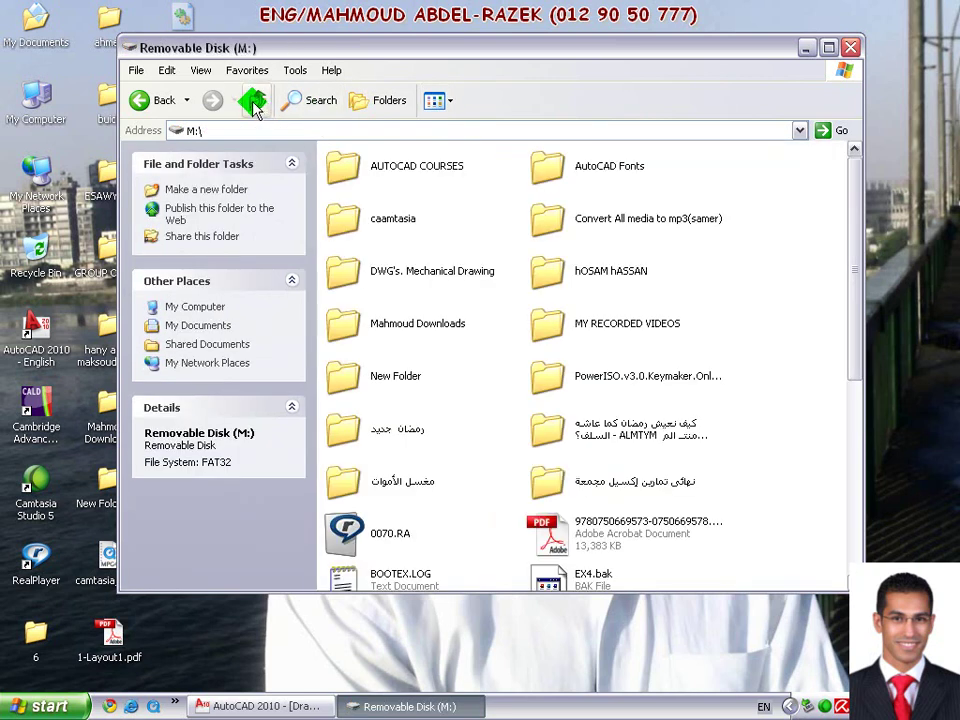
drag(375, 47, 477, 23)
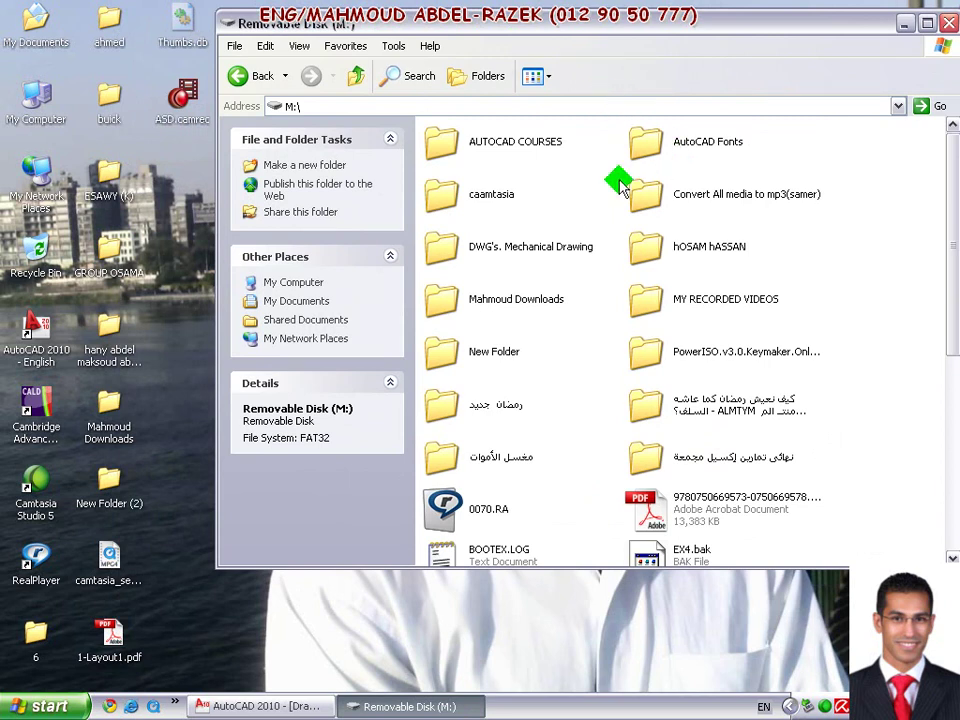
Go up to the Desktop folder, look through the personal downloads folder there and return to the Desktop folder.
click(358, 77)
click(358, 80)
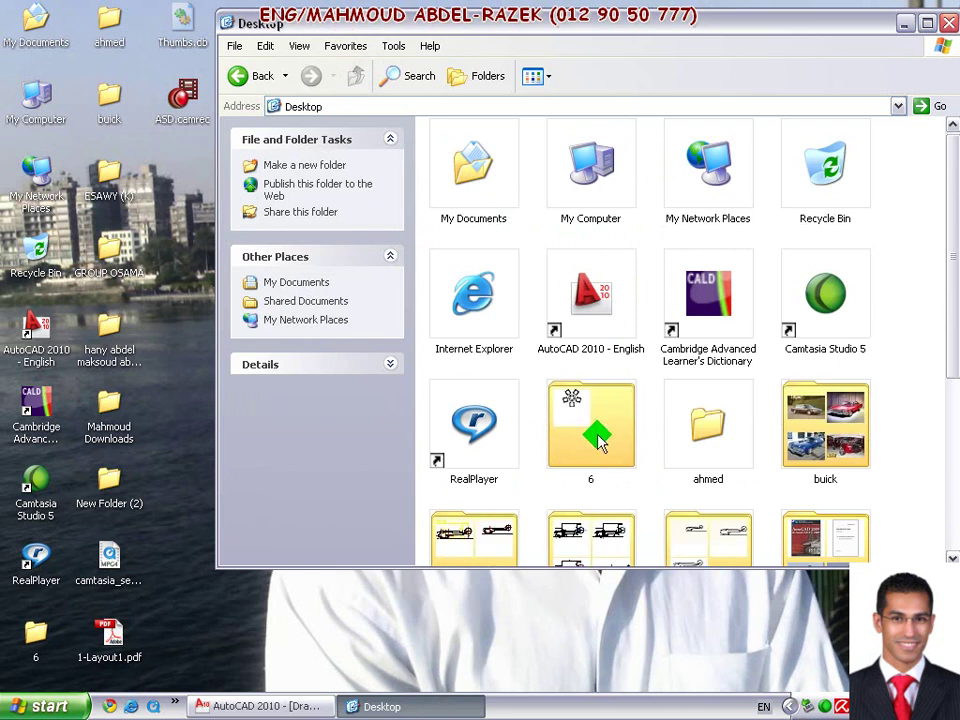
scroll(610, 430, down, 4)
double_click(797, 266)
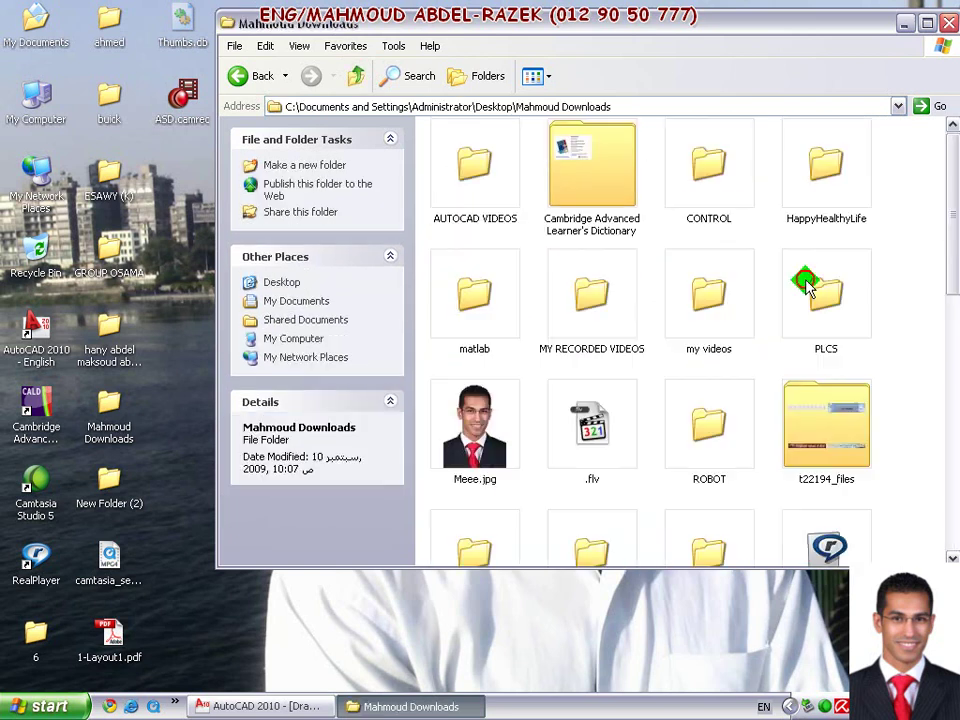
scroll(647, 250, down, 10)
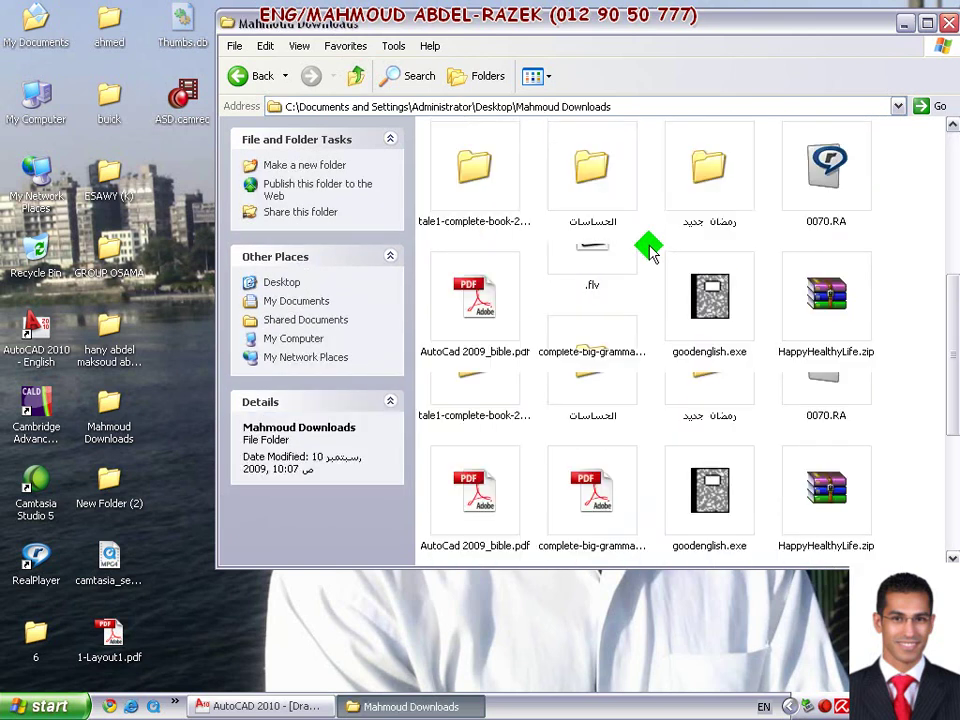
scroll(648, 254, up, 10)
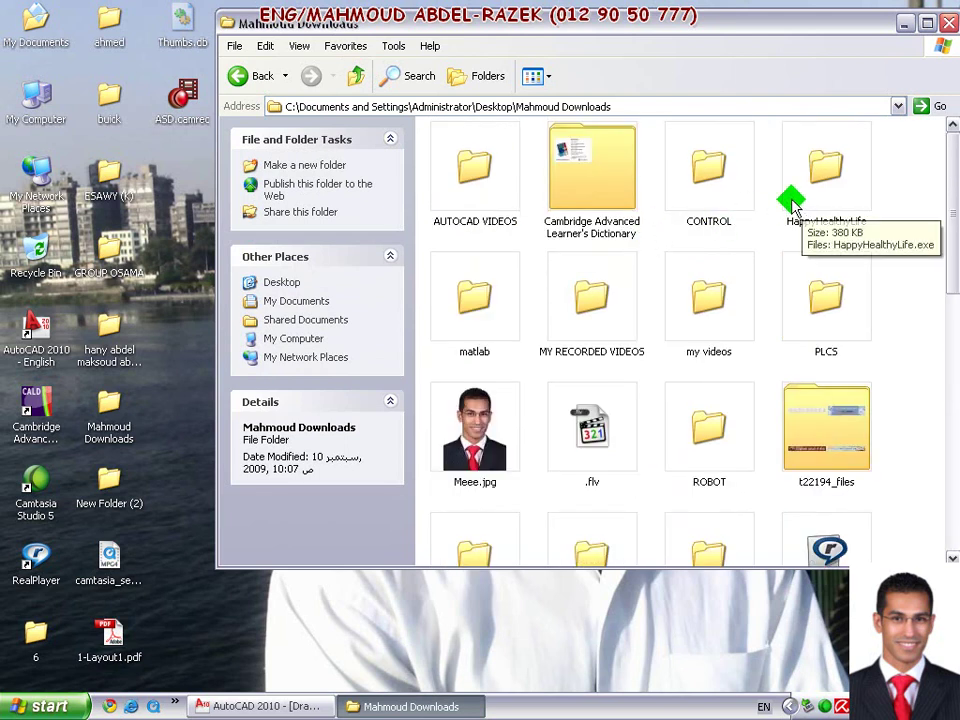
click(394, 72)
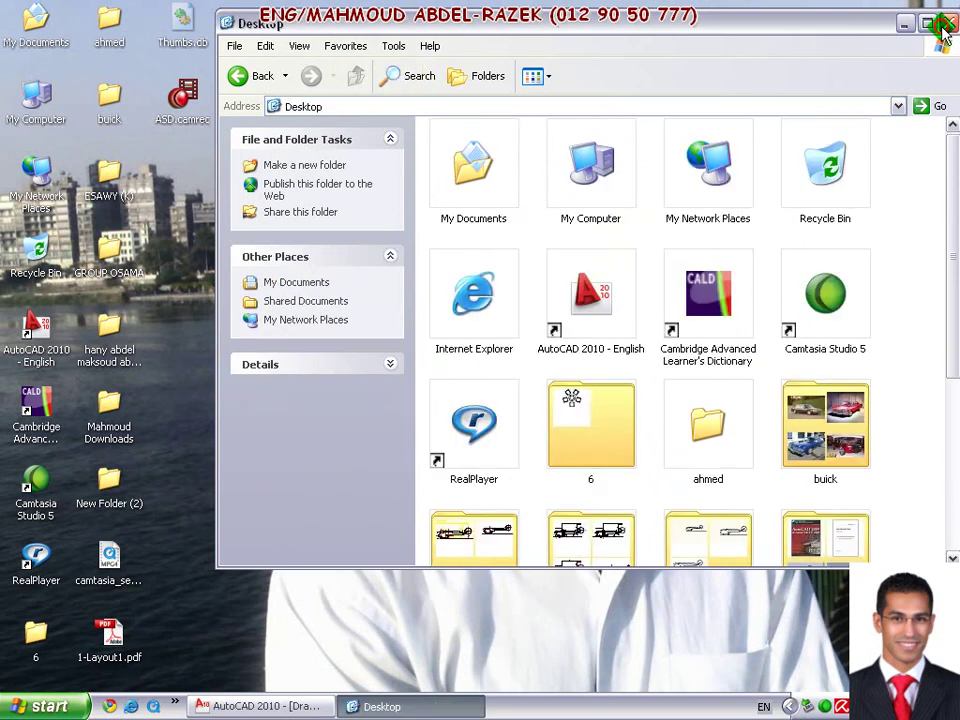
Close the folder window and refresh the desktop.
click(948, 22)
right_click(506, 181)
click(537, 207)
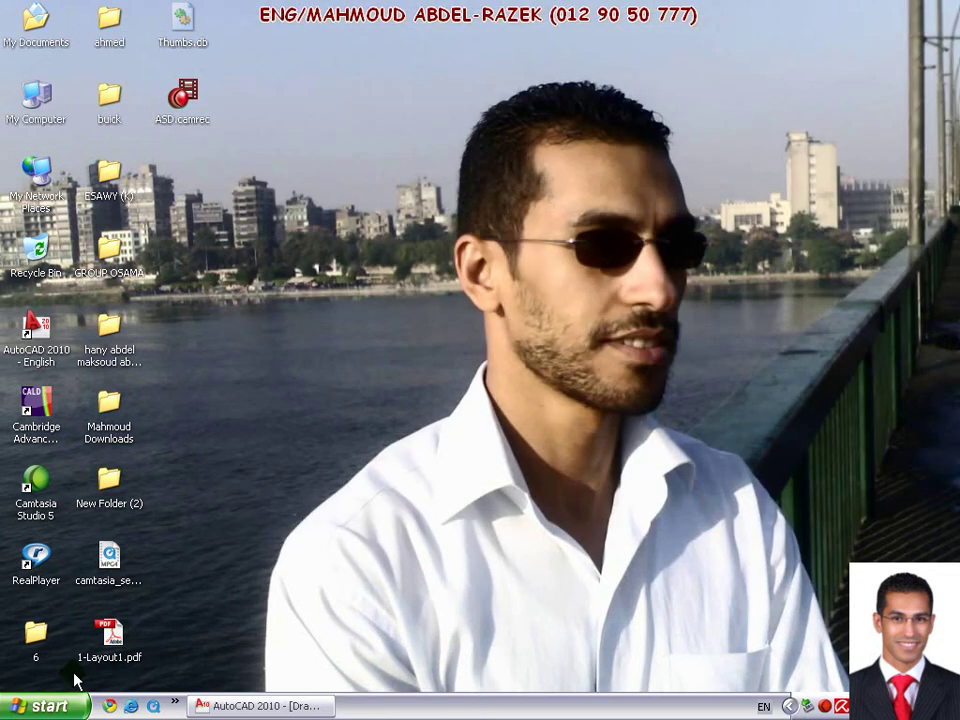
Switch back to AutoCAD and erase the multiline text listing the layer names.
click(229, 705)
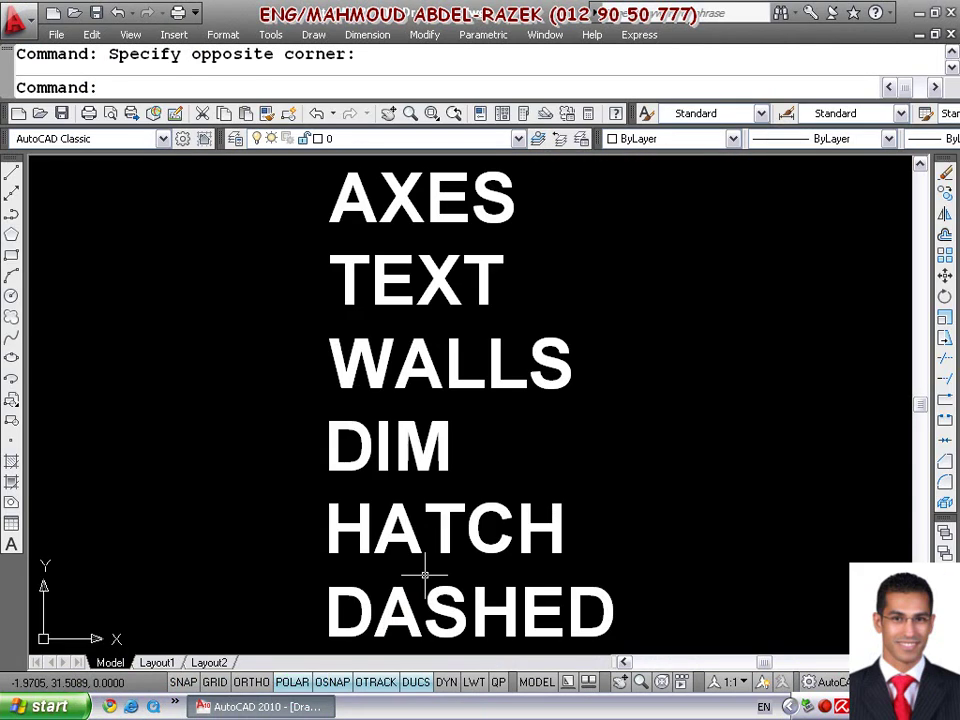
click(421, 339)
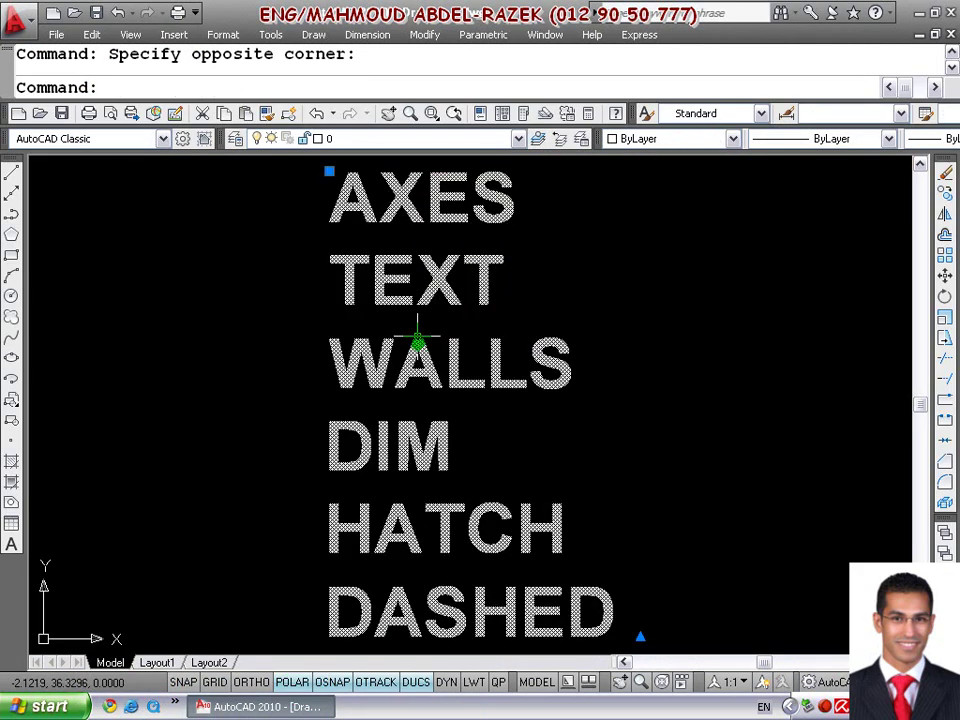
key(Delete)
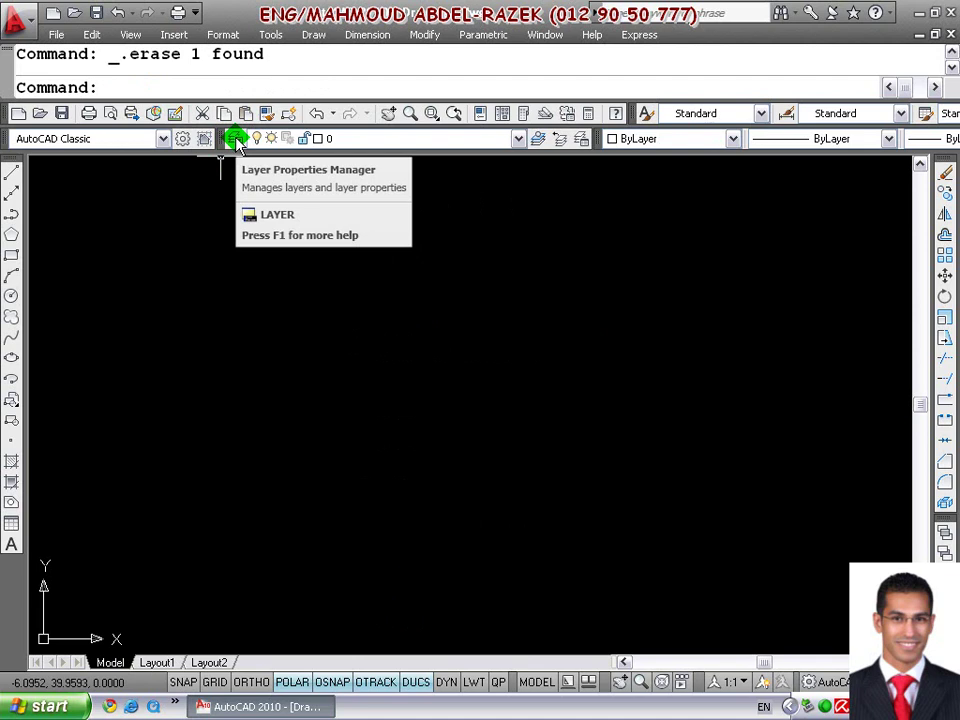
Open the Layer Properties Manager and review all property columns of layer 0, from On through Description.
click(235, 142)
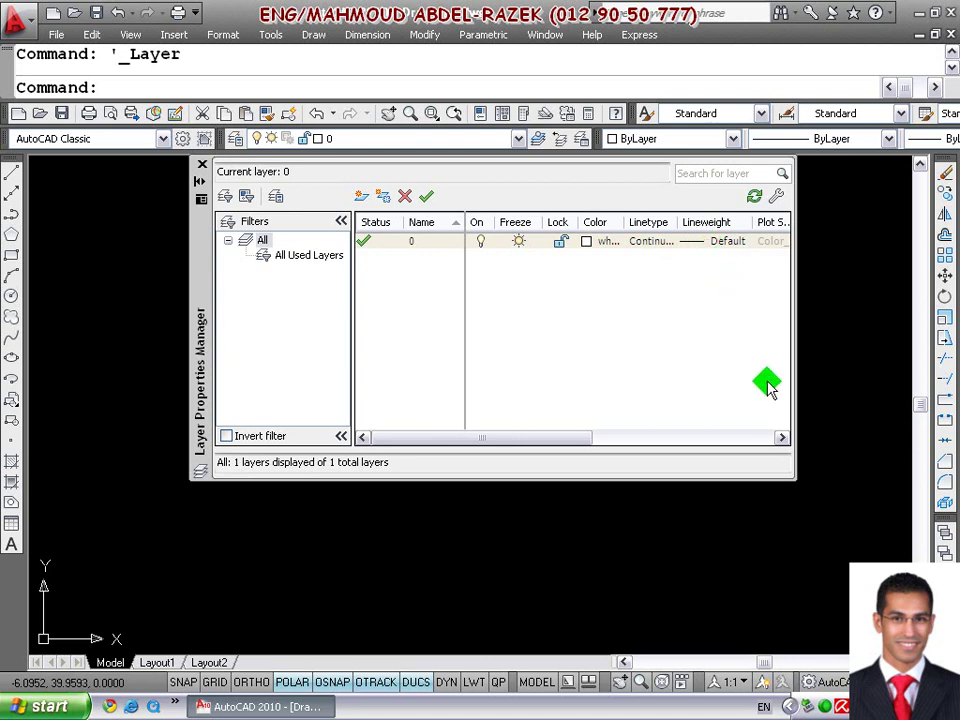
click(781, 439)
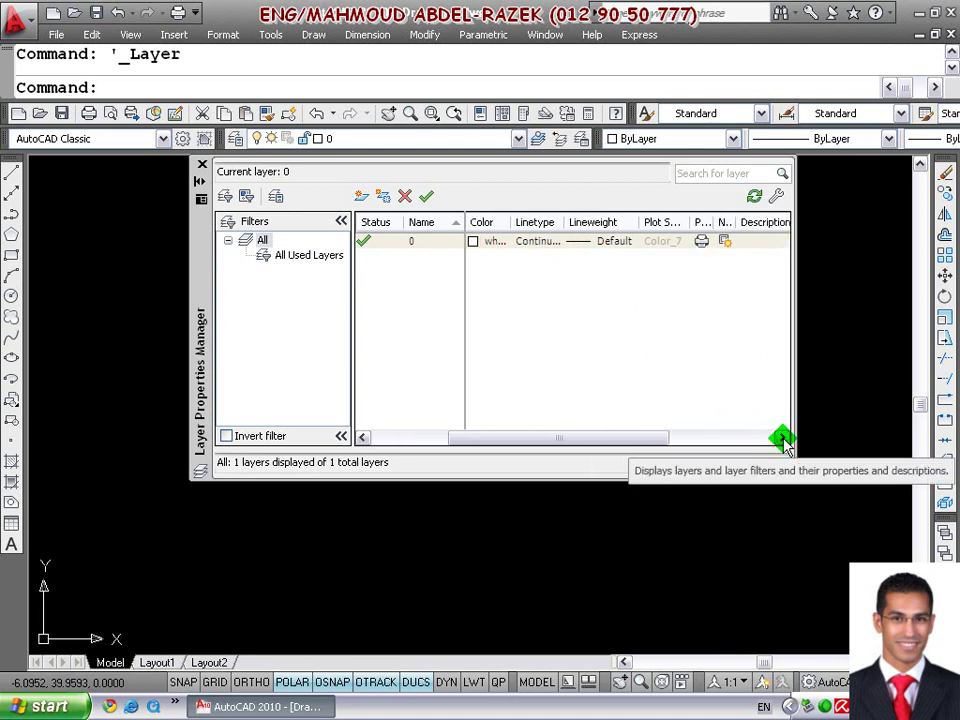
click(781, 439)
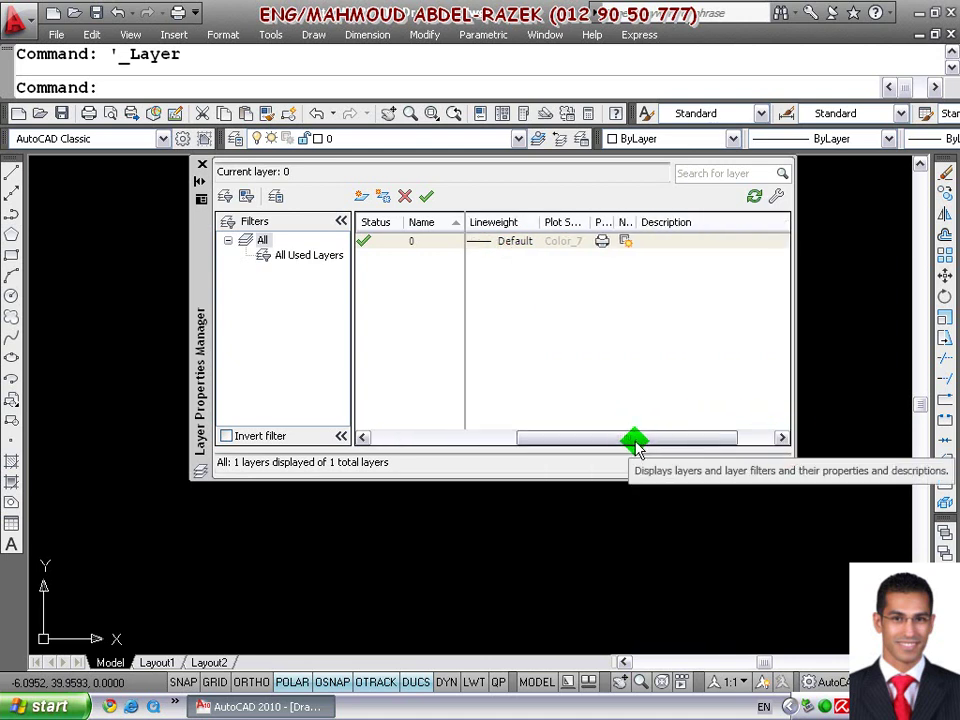
drag(637, 441, 437, 441)
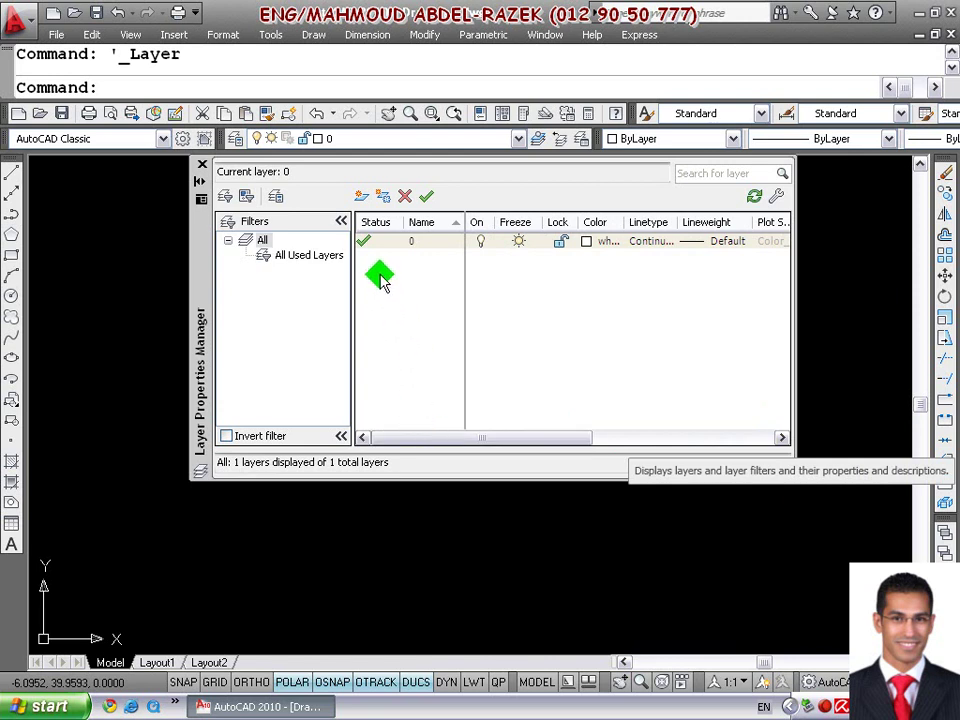